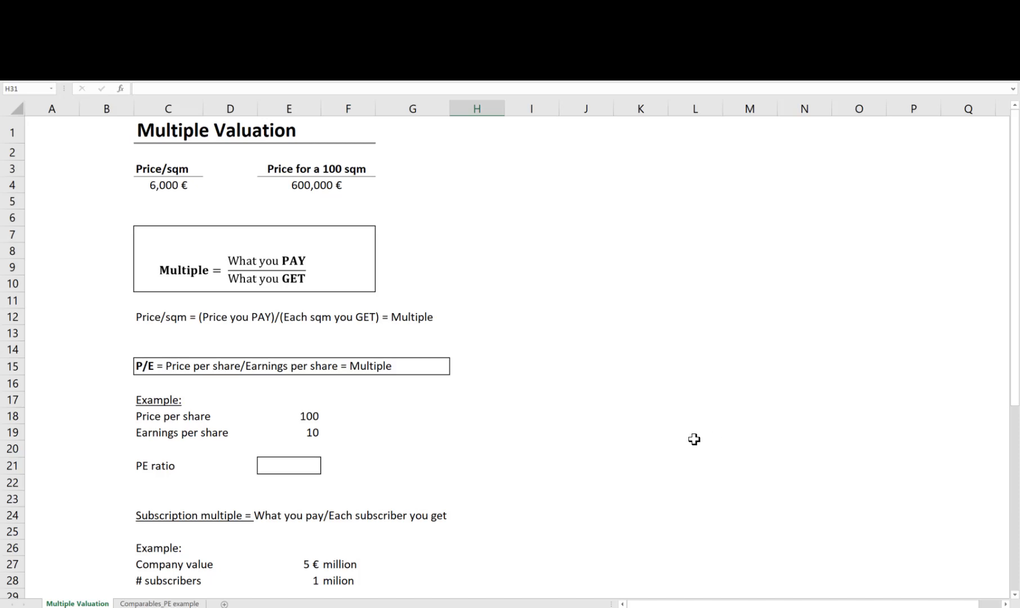
Step: Highlight the Multiple Valuation title, then the Price/sqm heading and its 6,000 € value
{"action": "left_click", "coordinate": [203, 125]}
{"action": "left_click_drag", "start_coordinate": [204, 125], "coordinate": [340, 118]}
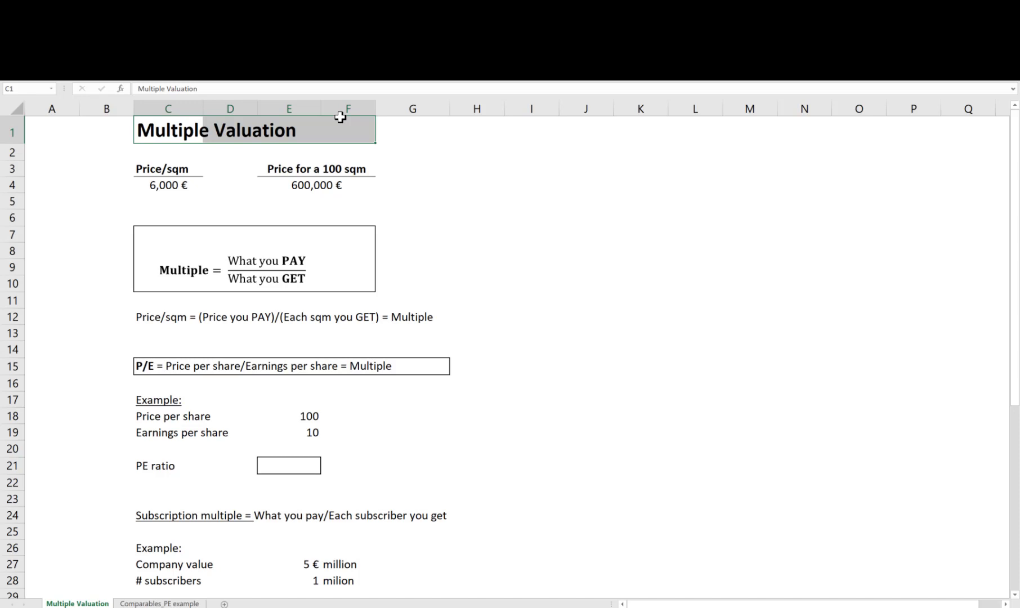
{"action": "left_click", "coordinate": [406, 126]}
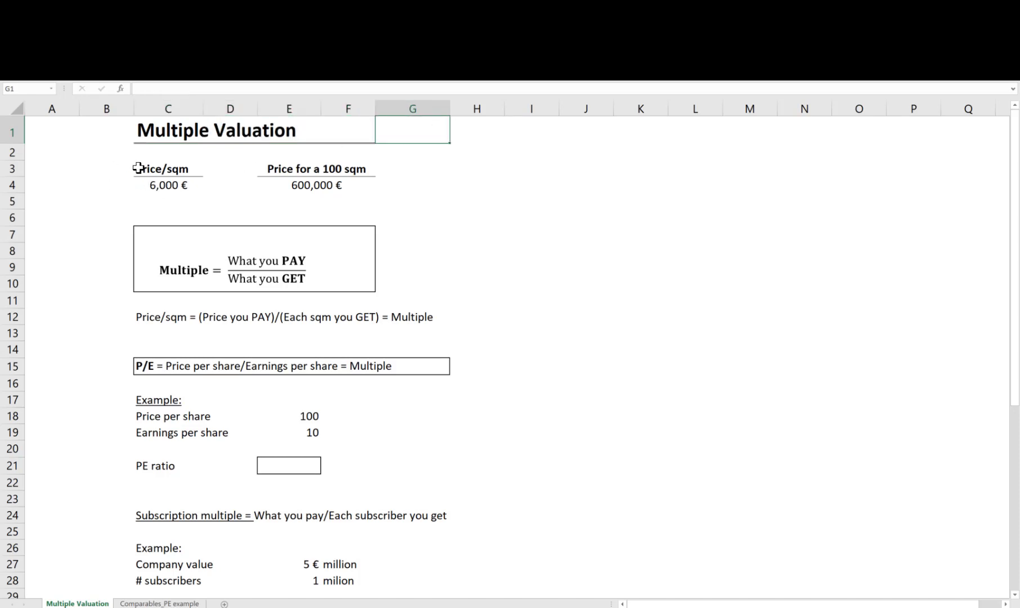
{"action": "left_click_drag", "start_coordinate": [138, 168], "coordinate": [145, 182]}
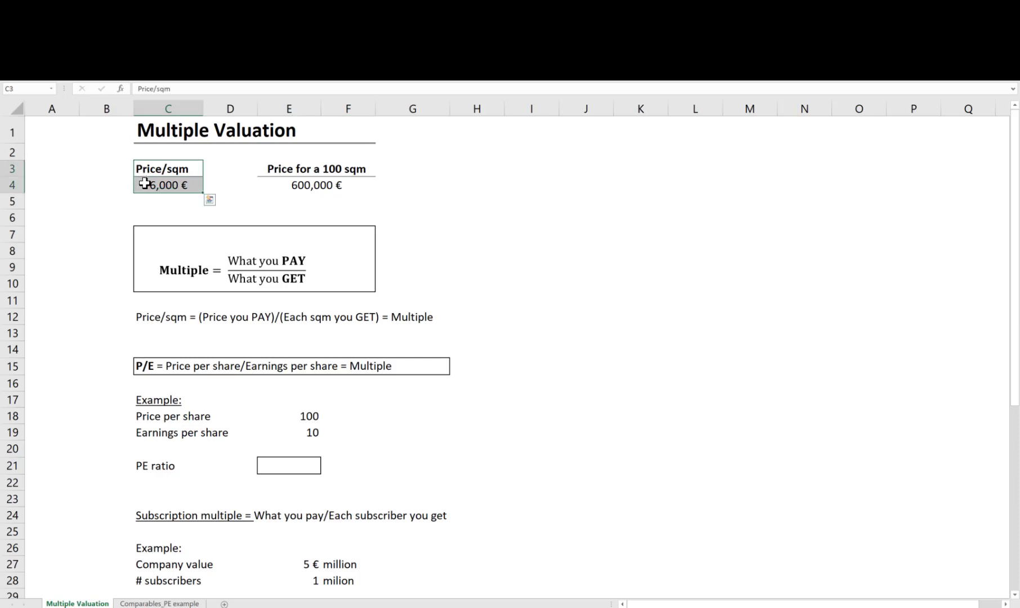
{"action": "left_click", "coordinate": [142, 186]}
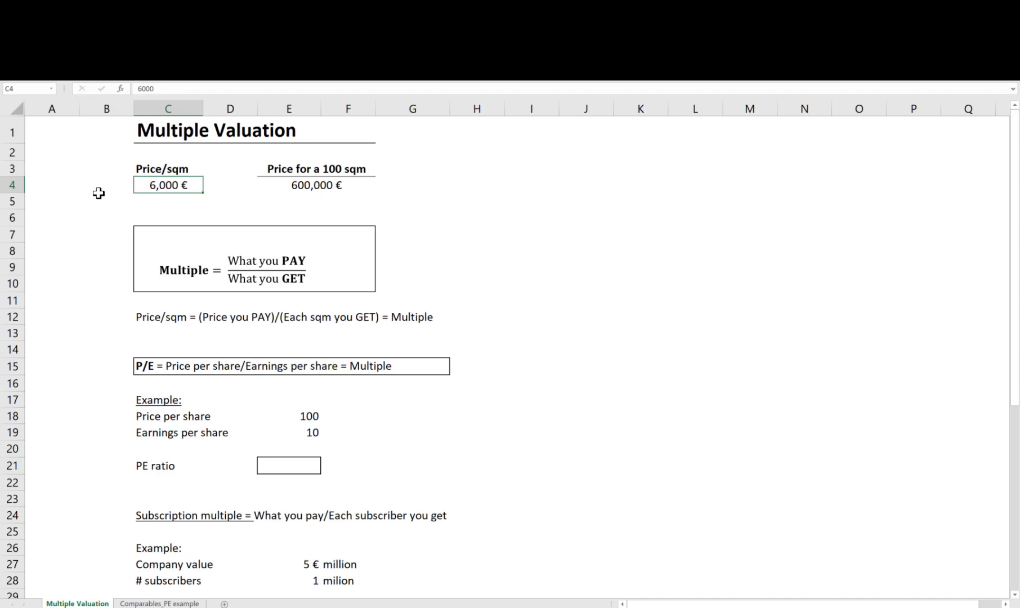
Step: Re-enter the 100 sqm price as =100*C4, still showing 600,000 €
{"action": "left_click", "coordinate": [277, 166]}
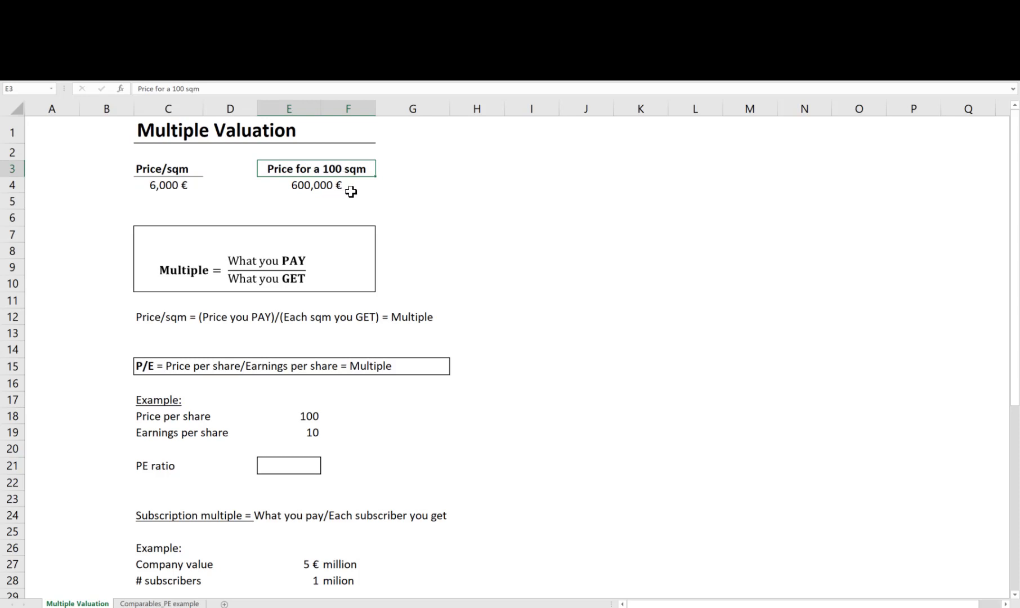
{"action": "left_click", "coordinate": [315, 190]}
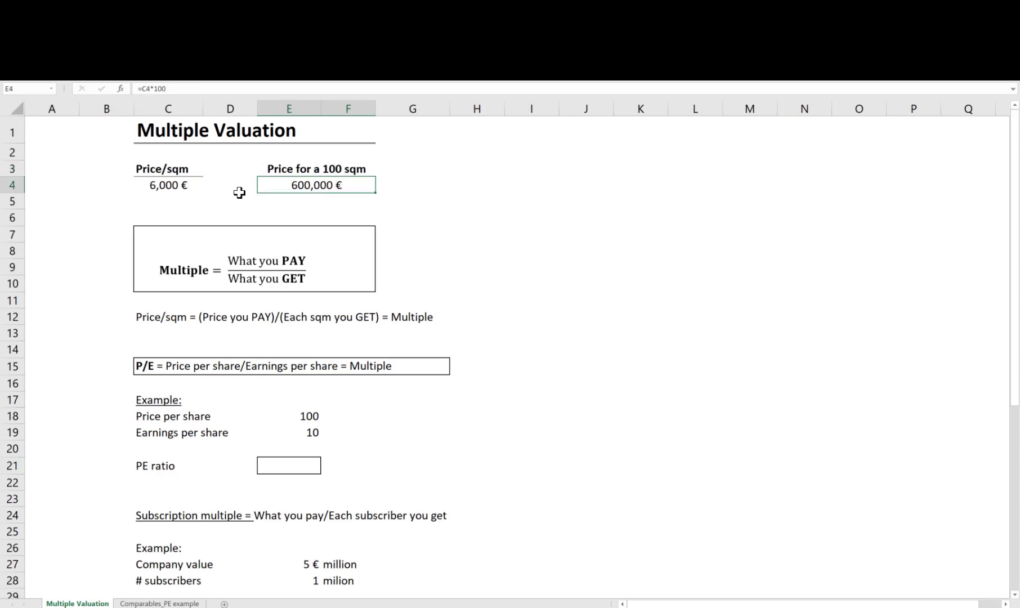
{"action": "type", "text": "=100*"}
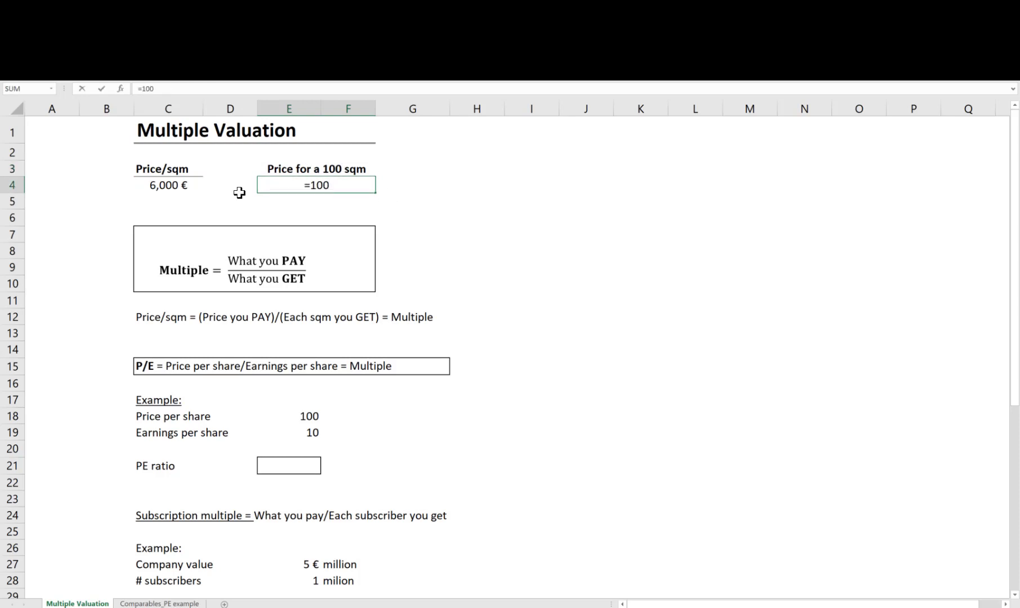
{"action": "key", "text": "Left"}
{"action": "key", "text": "Left"}
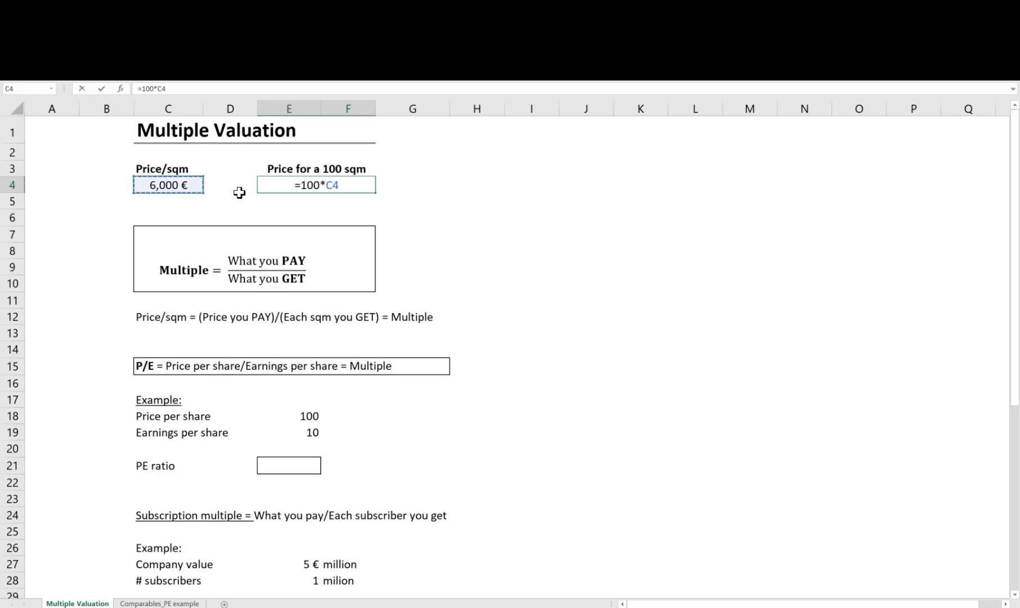
{"action": "key", "text": "Return"}
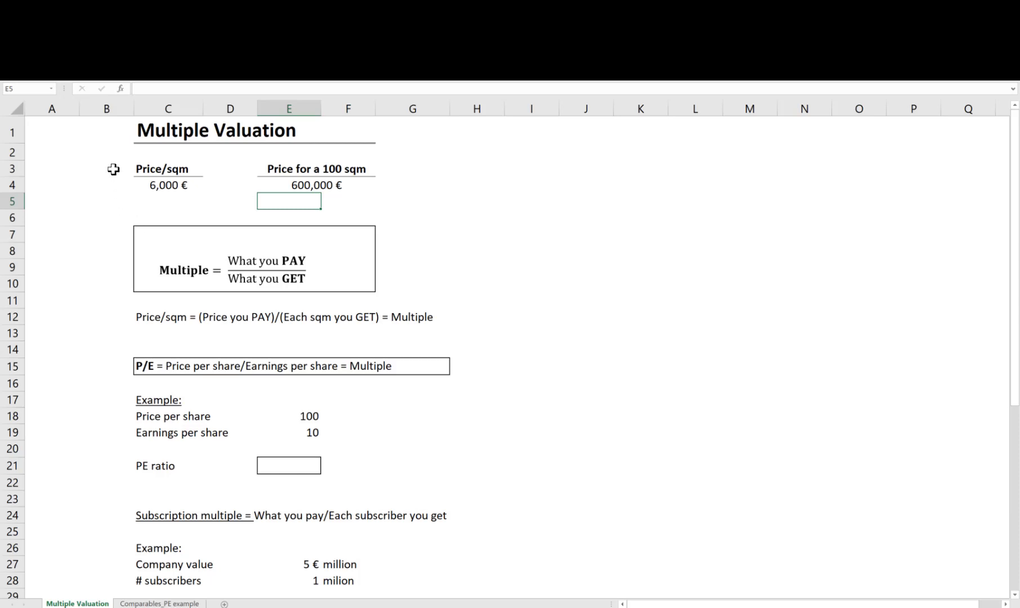
{"action": "left_click_drag", "start_coordinate": [127, 162], "coordinate": [361, 182]}
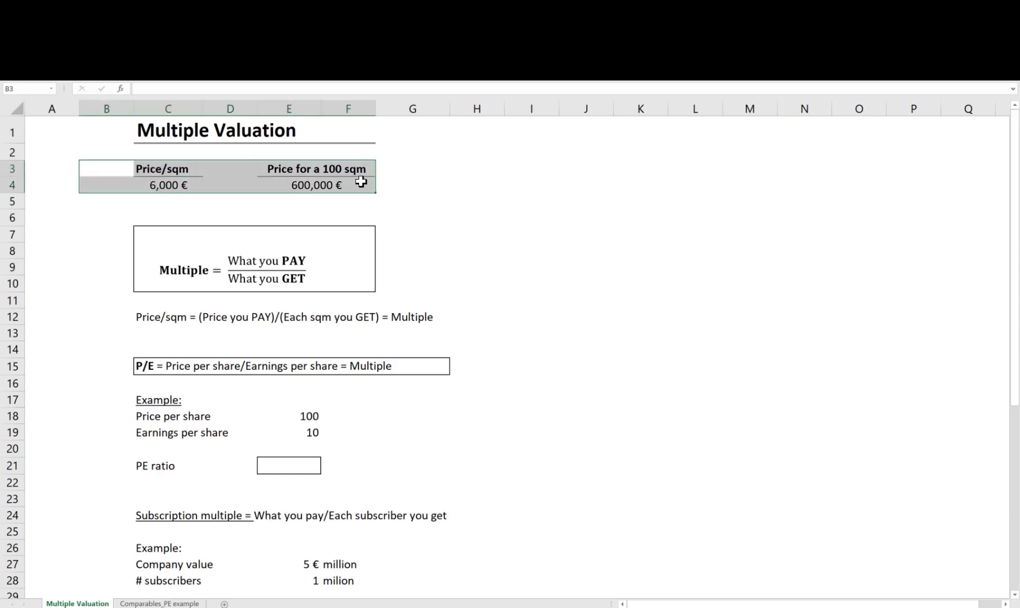
{"action": "left_click", "coordinate": [53, 248]}
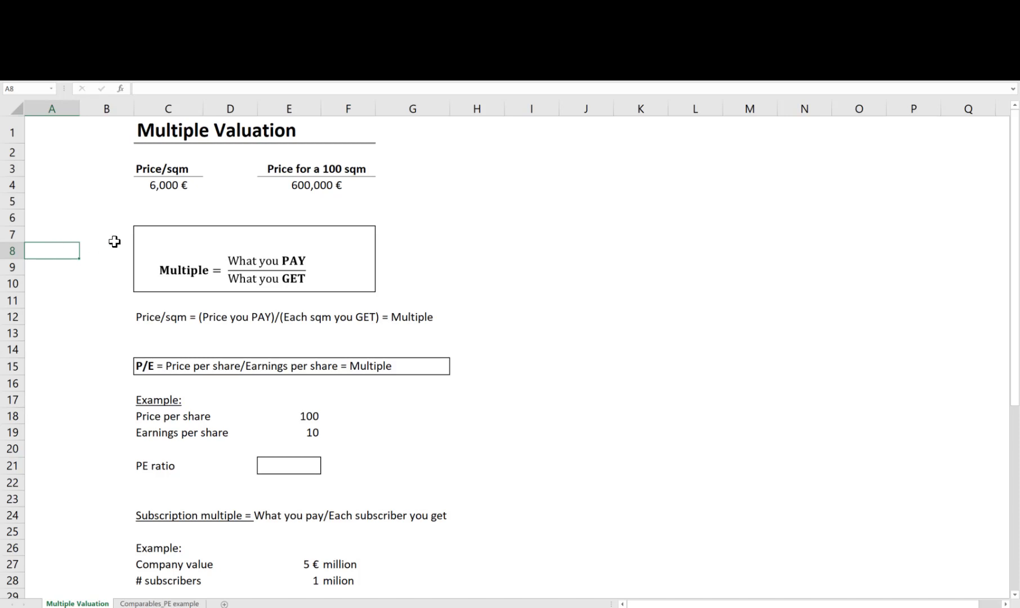
{"action": "left_click_drag", "start_coordinate": [140, 229], "coordinate": [362, 285]}
{"action": "left_click", "coordinate": [413, 272]}
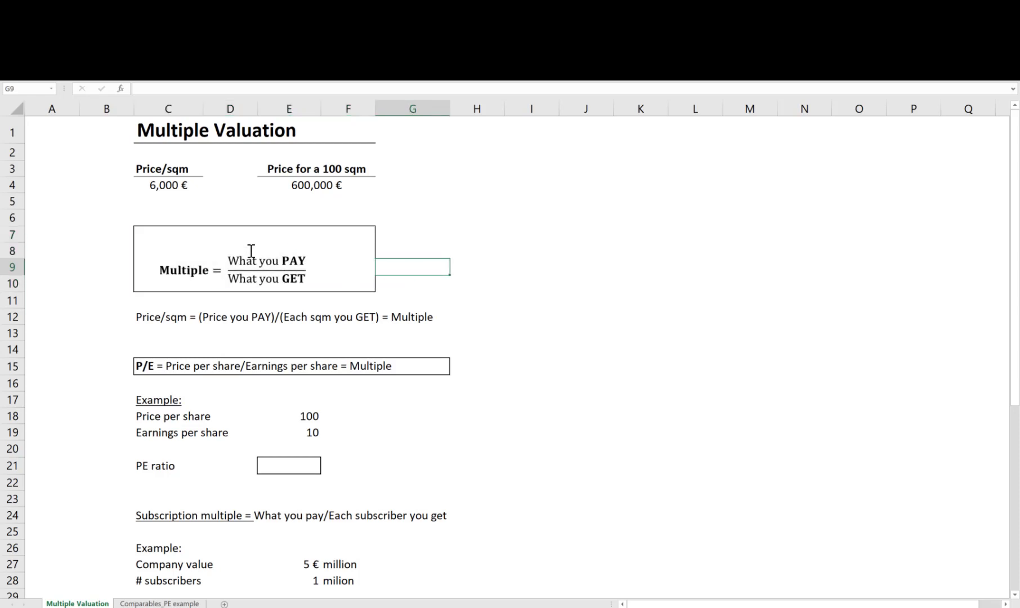
{"action": "left_click_drag", "start_coordinate": [230, 257], "coordinate": [296, 259]}
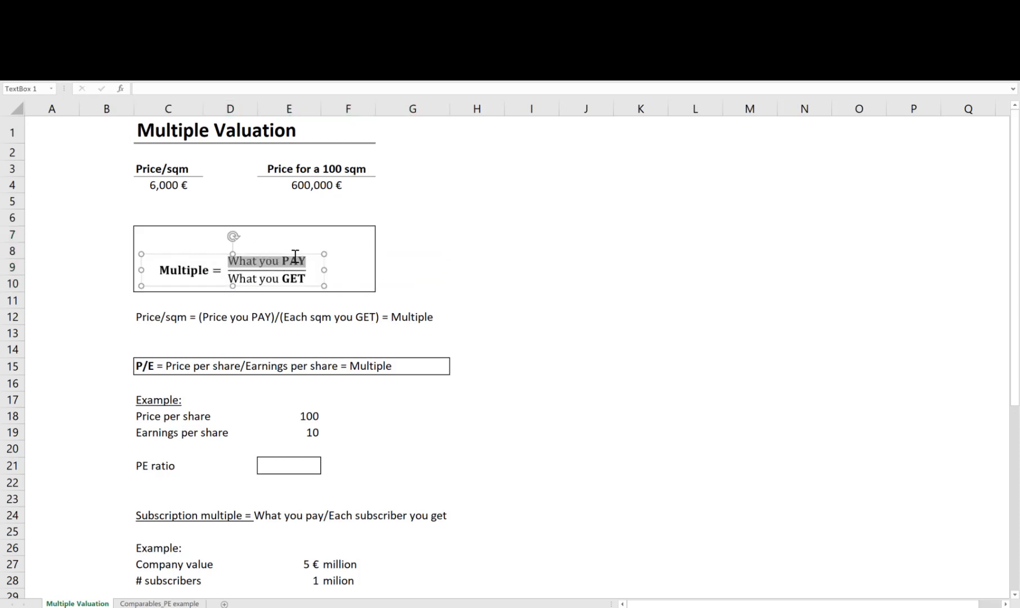
{"action": "left_click", "coordinate": [417, 252]}
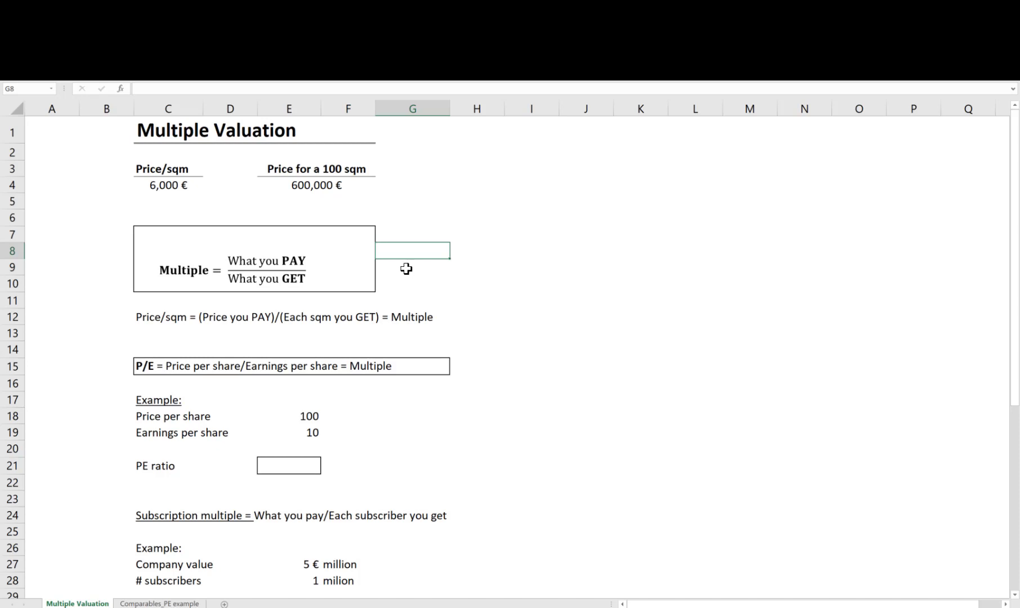
{"action": "left_click_drag", "start_coordinate": [143, 169], "coordinate": [162, 187]}
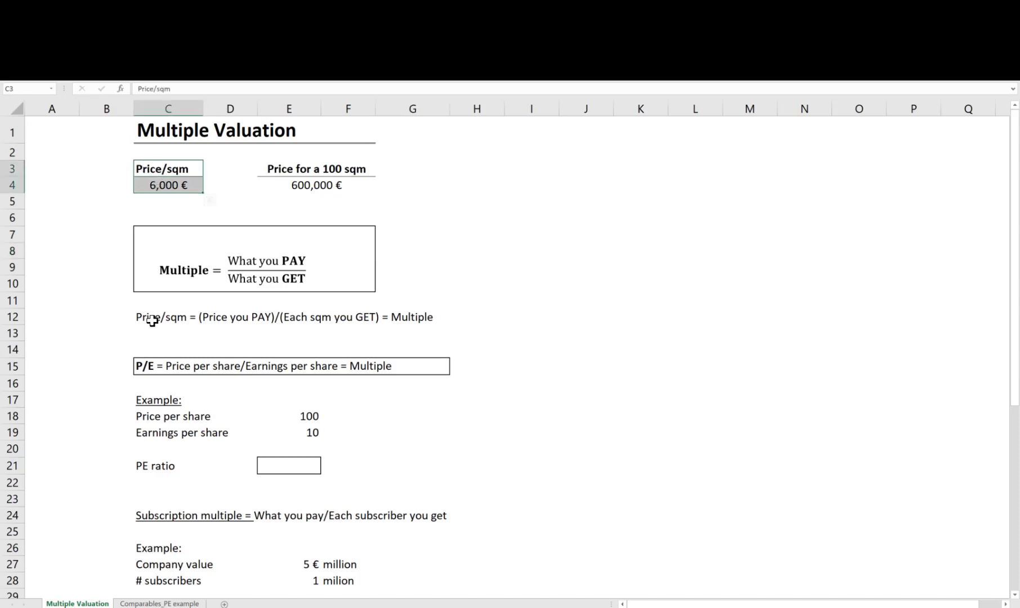
{"action": "left_click", "coordinate": [183, 319]}
{"action": "left_click_drag", "start_coordinate": [183, 319], "coordinate": [405, 316]}
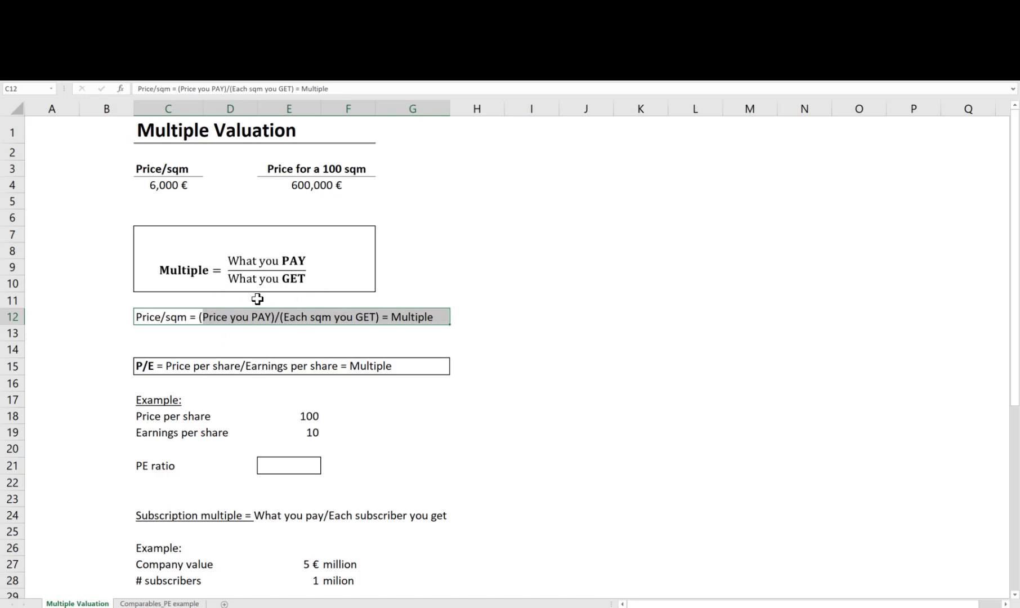
{"action": "left_click", "coordinate": [484, 310]}
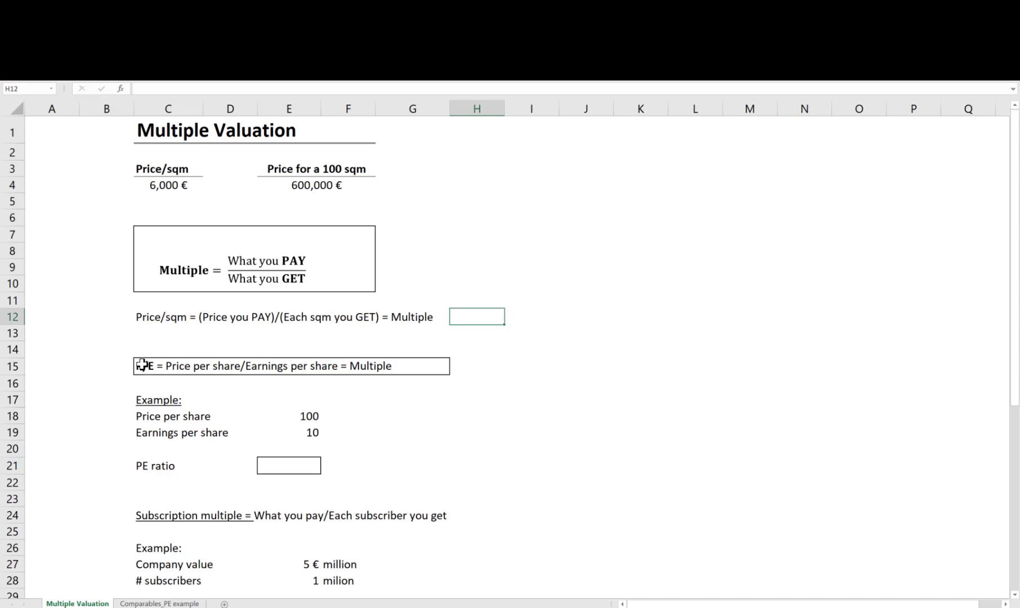
Step: Highlight the P/E definition line
{"action": "left_click", "coordinate": [142, 365]}
{"action": "left_click_drag", "start_coordinate": [156, 366], "coordinate": [419, 362]}
{"action": "left_click", "coordinate": [111, 366]}
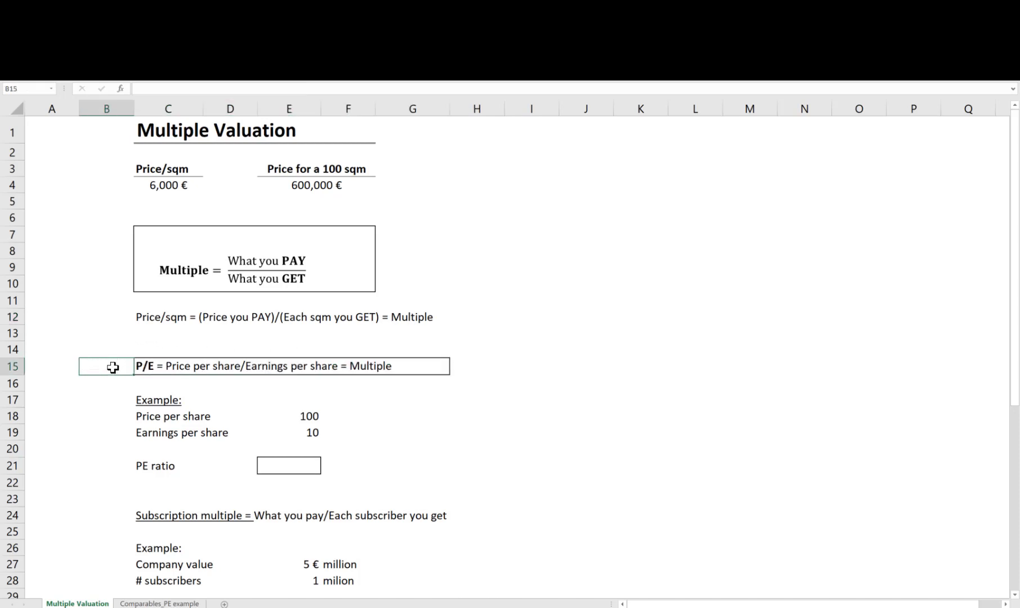
{"action": "left_click_drag", "start_coordinate": [141, 366], "coordinate": [445, 366]}
{"action": "left_click", "coordinate": [302, 383]}
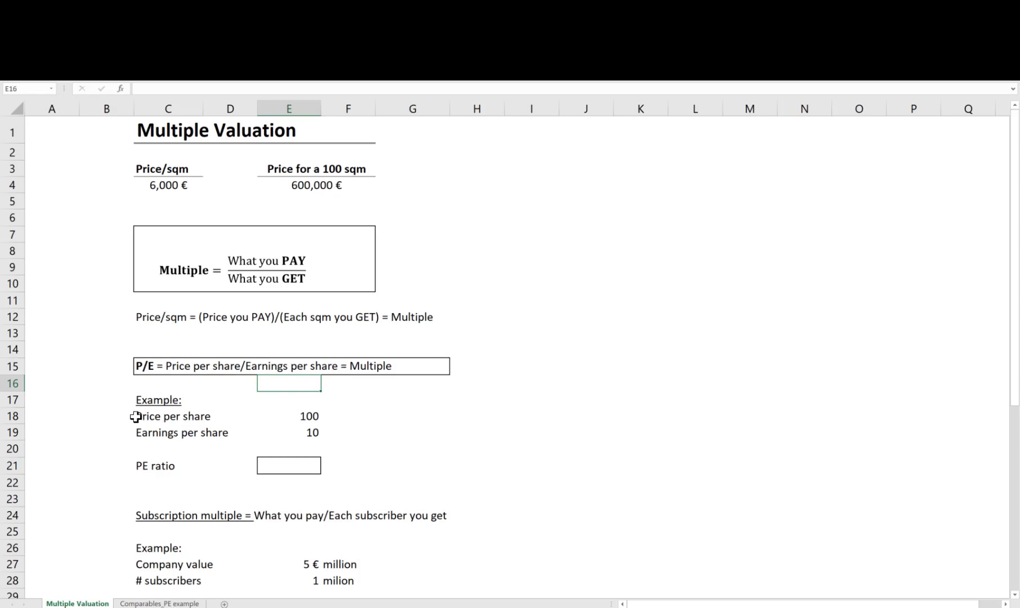
Step: Review the example's 100 price per share and 10 earnings per share
{"action": "left_click", "coordinate": [179, 418]}
{"action": "left_click_drag", "start_coordinate": [179, 419], "coordinate": [308, 415]}
{"action": "left_click", "coordinate": [307, 416]}
{"action": "left_click", "coordinate": [140, 432]}
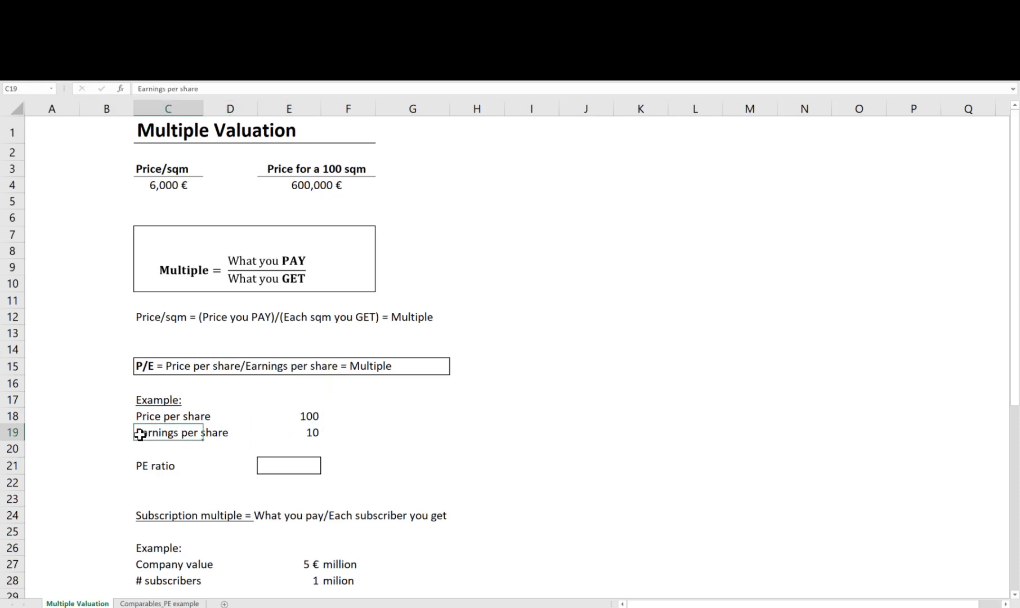
{"action": "left_click", "coordinate": [316, 433]}
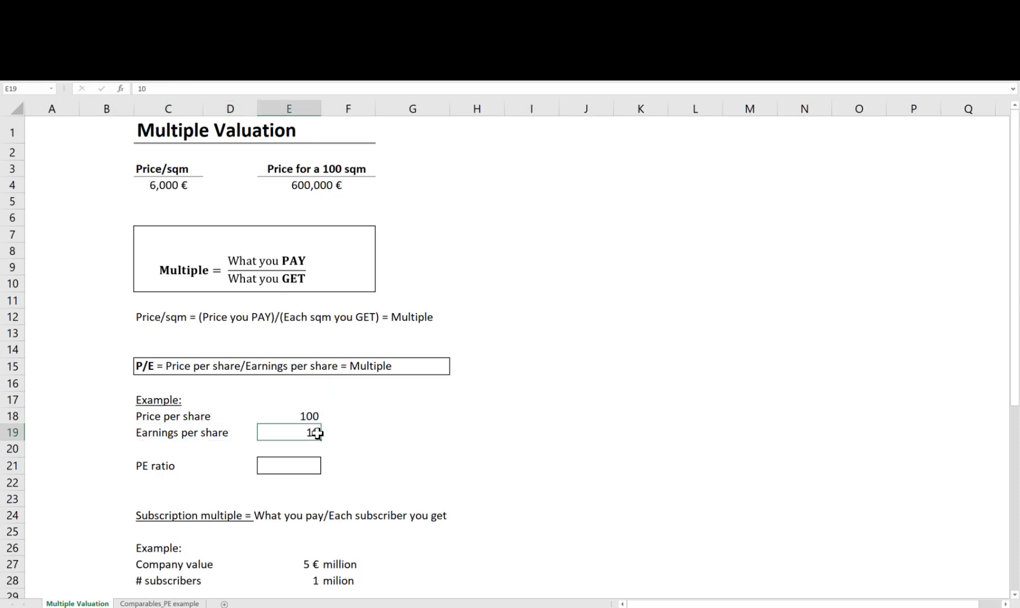
Step: Enter =E18/E19 in the PE ratio cell E21, giving 10
{"action": "left_click", "coordinate": [297, 465]}
{"action": "type", "text": "="}
{"action": "key", "text": "Up"}
{"action": "key", "text": "Up"}
{"action": "key", "text": "Up"}
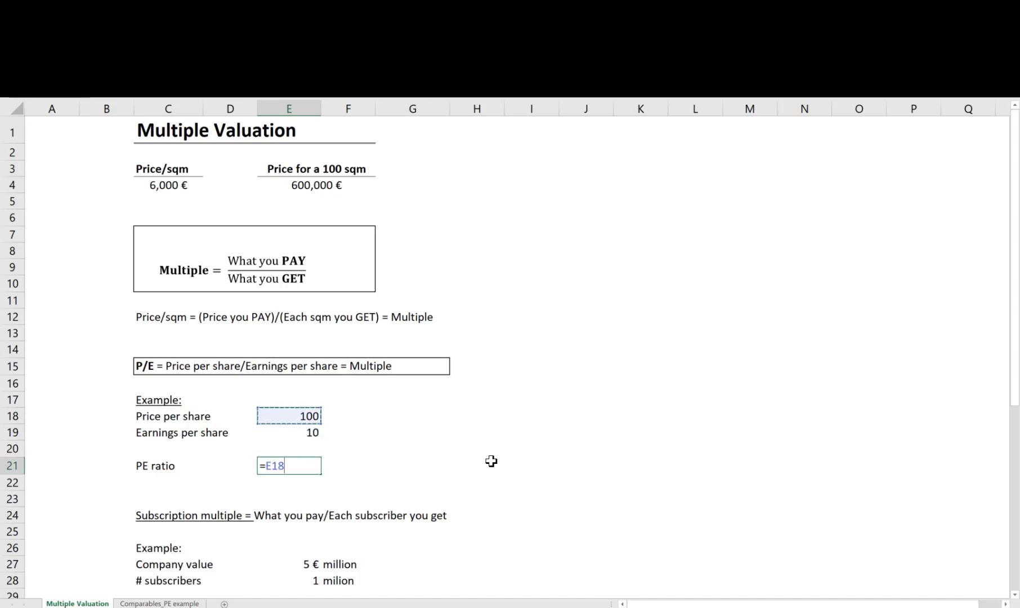
{"action": "type", "text": "/"}
{"action": "key", "text": "Up"}
{"action": "key", "text": "Up"}
{"action": "key", "text": "Return"}
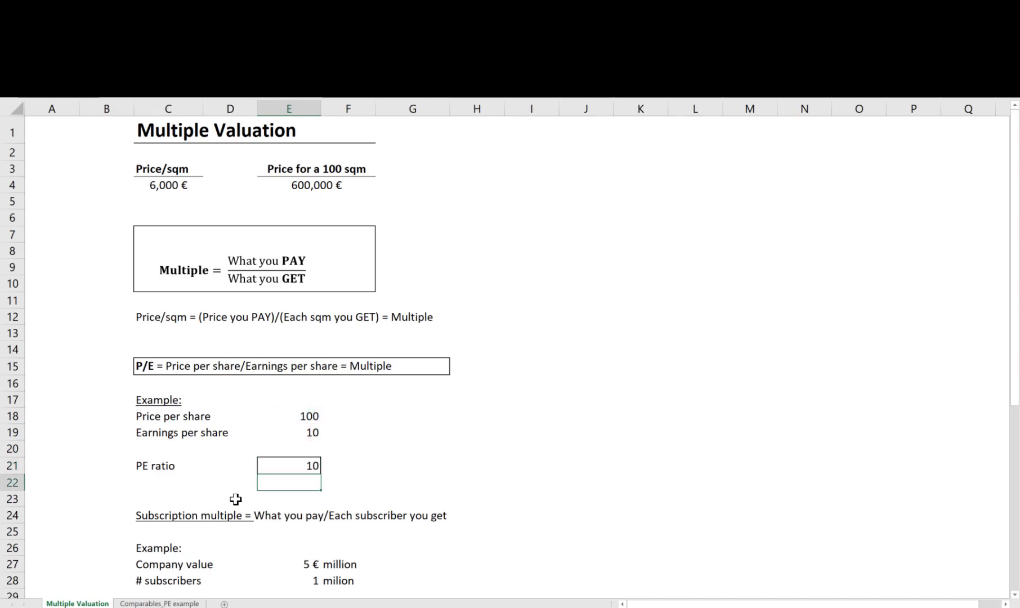
Step: Highlight the Subscription multiple definition, the 5 € million company value and the 1 million subscribers
{"action": "scroll", "coordinate": [88, 476], "scroll_direction": "down", "scroll_amount": 5}
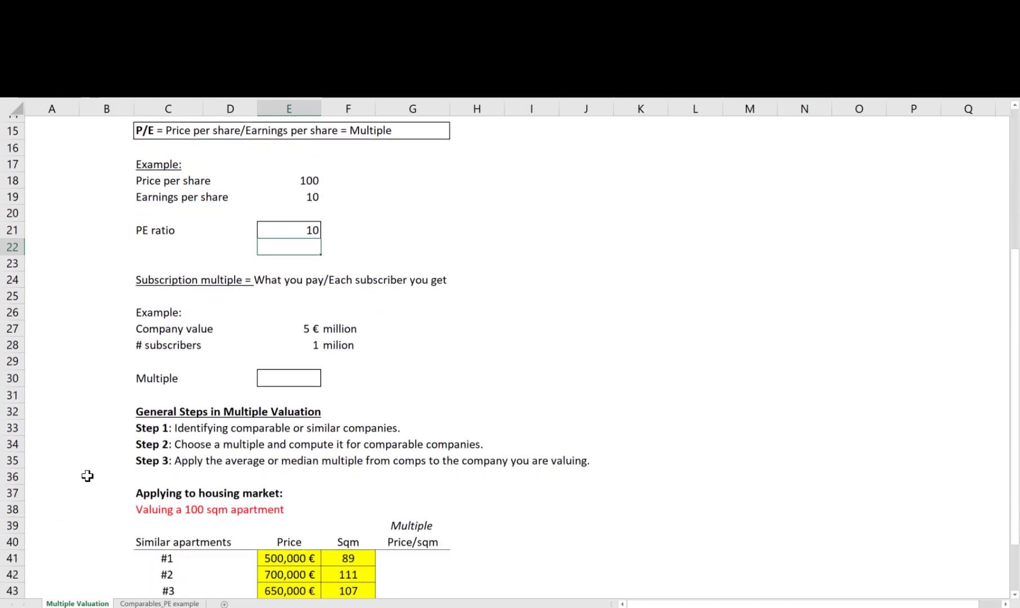
{"action": "scroll", "coordinate": [87, 475], "scroll_direction": "down", "scroll_amount": 2}
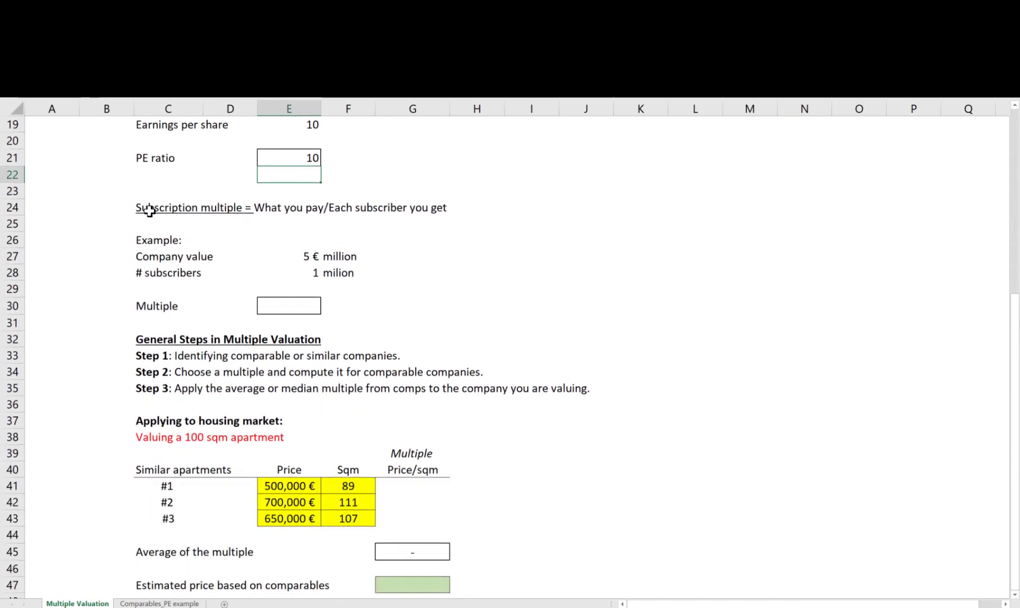
{"action": "left_click_drag", "start_coordinate": [145, 207], "coordinate": [446, 206]}
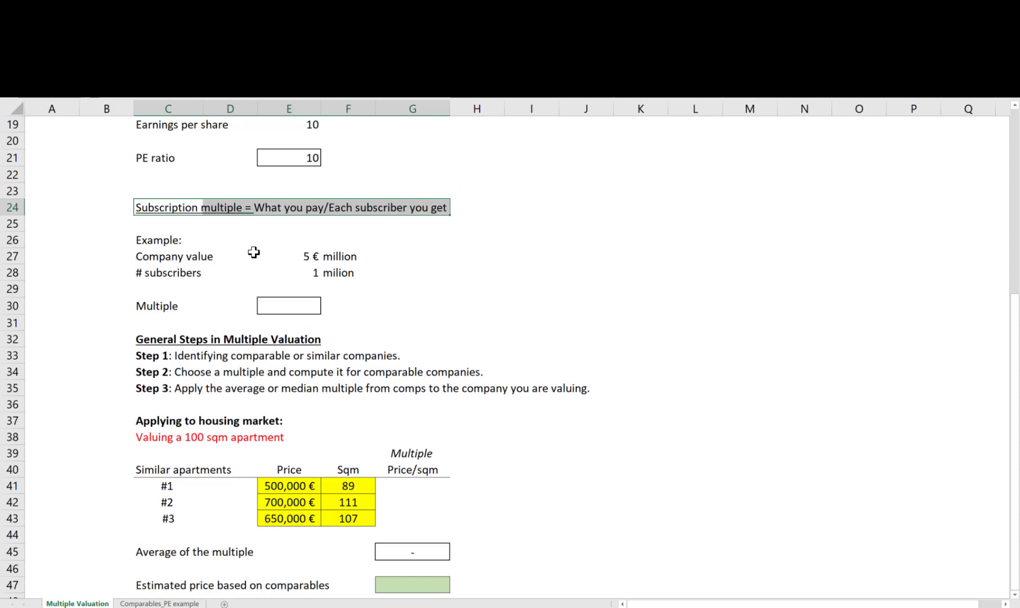
{"action": "left_click_drag", "start_coordinate": [308, 243], "coordinate": [332, 247]}
{"action": "left_click", "coordinate": [328, 260]}
{"action": "left_click_drag", "start_coordinate": [152, 259], "coordinate": [341, 258]}
{"action": "left_click_drag", "start_coordinate": [144, 272], "coordinate": [352, 275]}
Step: Enter =E27/E28 in the Multiple cell E30, showing 5 €
{"action": "left_click", "coordinate": [283, 306]}
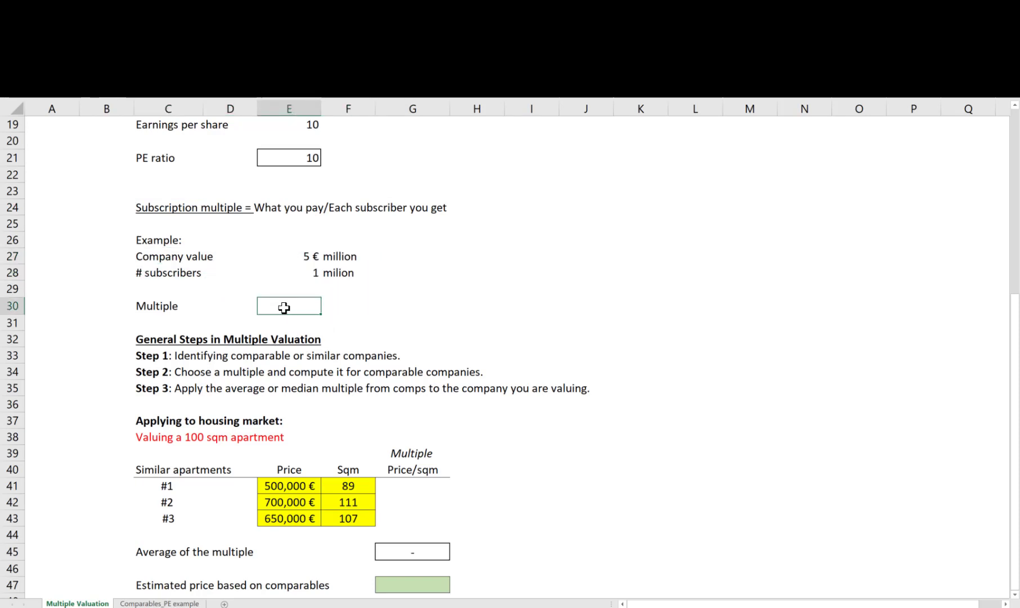
{"action": "type", "text": "="}
{"action": "key", "text": "Up"}
{"action": "key", "text": "Up"}
{"action": "key", "text": "Up"}
{"action": "type", "text": "/"}
{"action": "key", "text": "Up"}
{"action": "key", "text": "Up"}
{"action": "key", "text": "Return"}
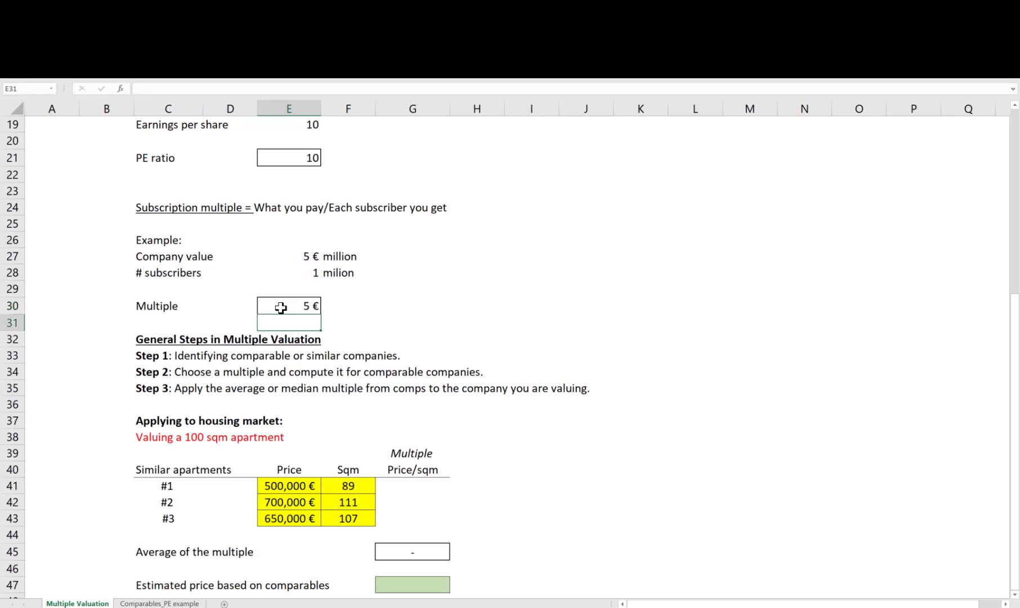
{"action": "left_click", "coordinate": [95, 307]}
{"action": "scroll", "coordinate": [95, 307], "scroll_direction": "down", "scroll_amount": 1}
{"action": "scroll", "coordinate": [95, 307], "scroll_direction": "down", "scroll_amount": 1}
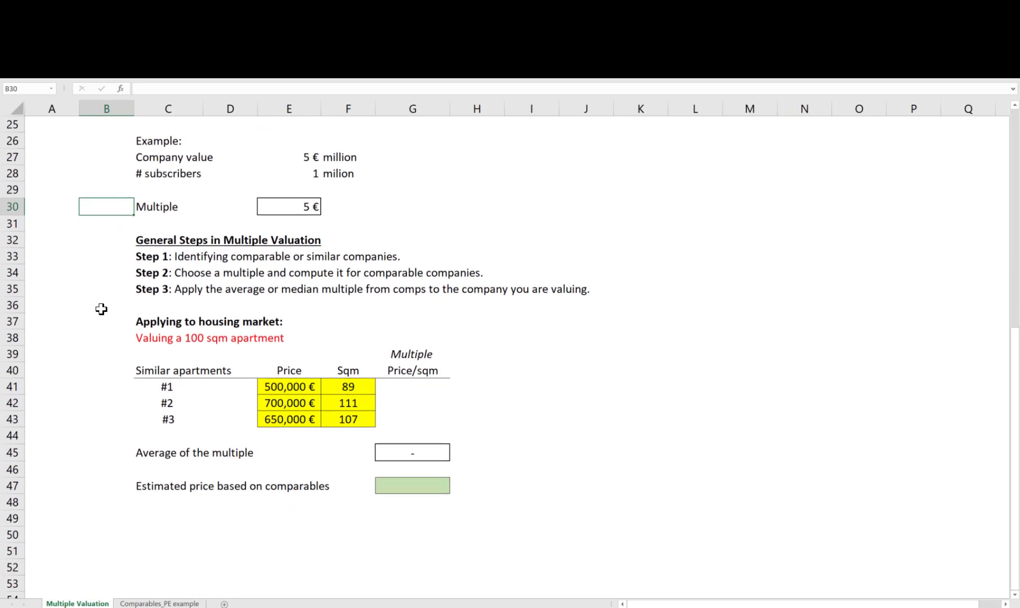
{"action": "scroll", "coordinate": [102, 309], "scroll_direction": "down", "scroll_amount": 1}
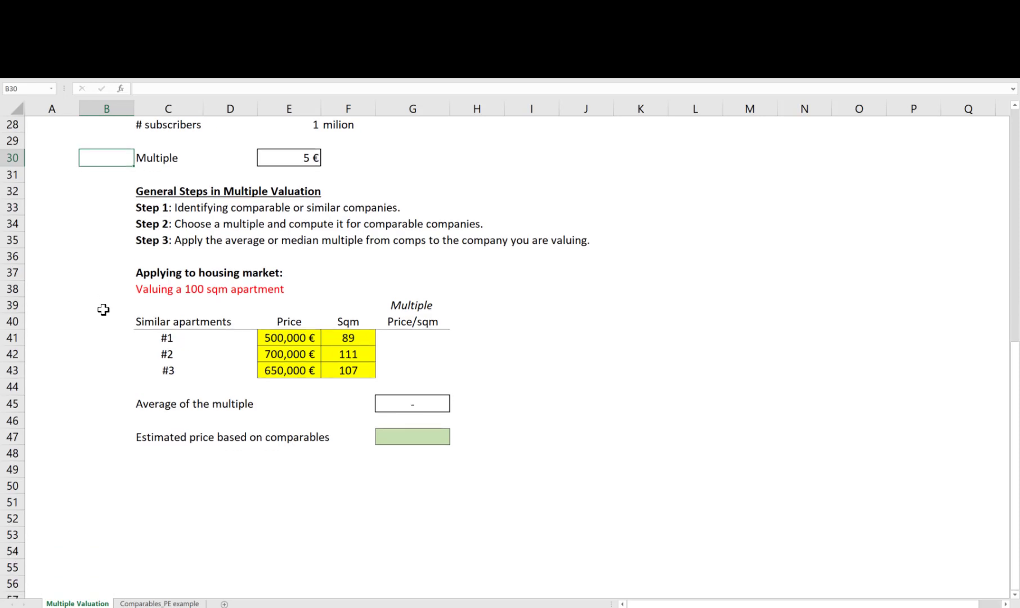
{"action": "scroll", "coordinate": [103, 309], "scroll_direction": "down", "scroll_amount": 1}
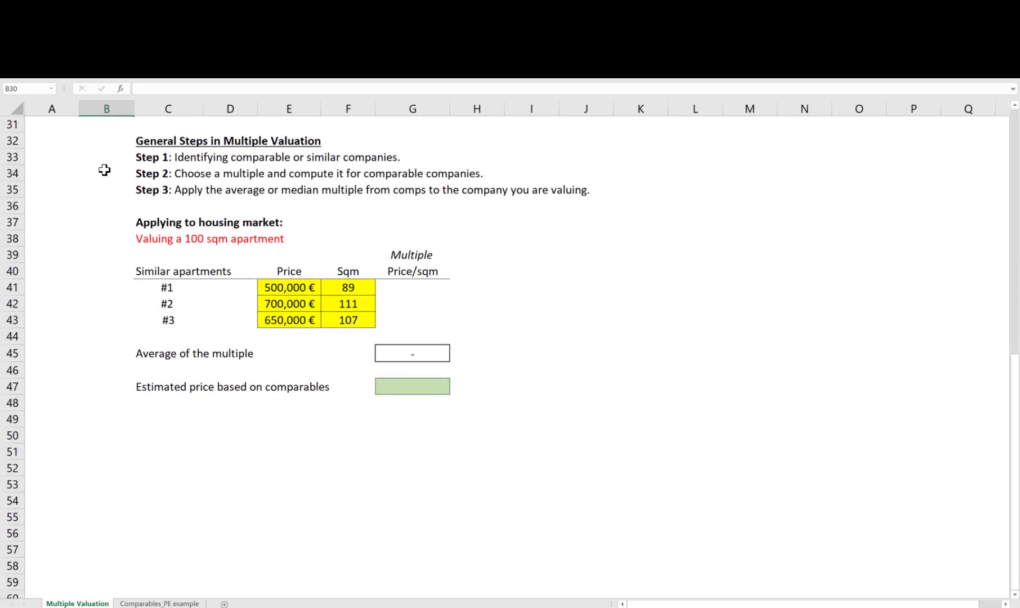
{"action": "scroll", "coordinate": [104, 170], "scroll_direction": "up", "scroll_amount": 8}
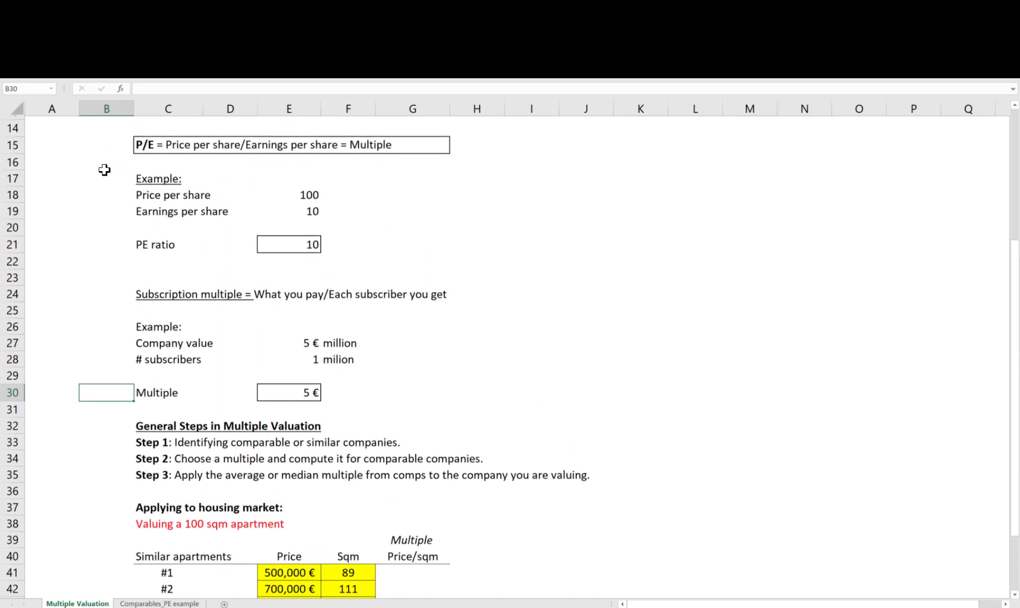
{"action": "scroll", "coordinate": [104, 169], "scroll_direction": "up", "scroll_amount": 1}
{"action": "left_click_drag", "start_coordinate": [143, 174], "coordinate": [357, 224]}
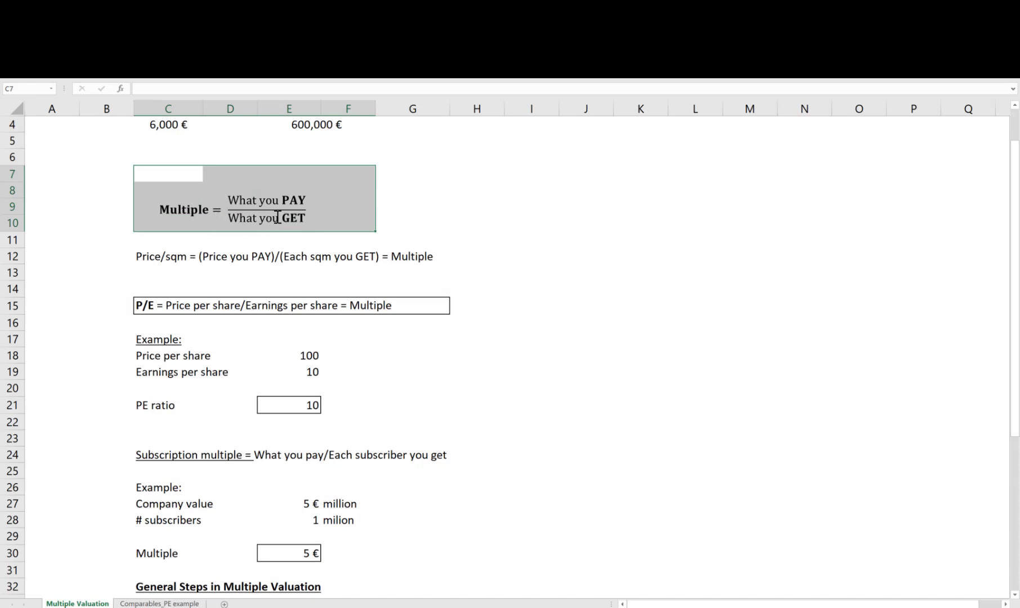
{"action": "scroll", "coordinate": [108, 280], "scroll_direction": "down", "scroll_amount": 8}
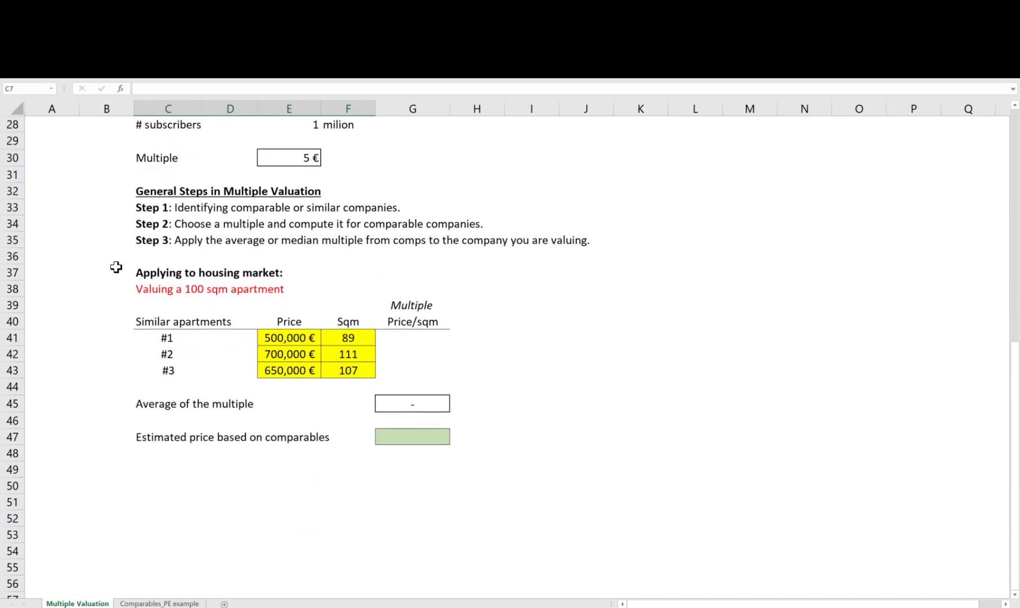
{"action": "left_click_drag", "start_coordinate": [135, 191], "coordinate": [293, 189]}
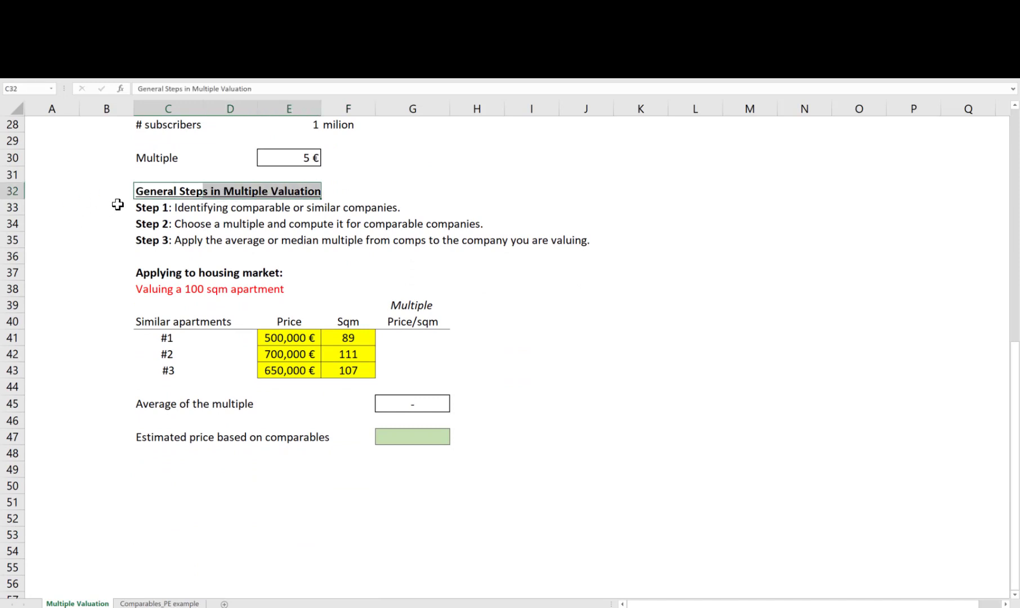
{"action": "left_click_drag", "start_coordinate": [136, 207], "coordinate": [401, 211]}
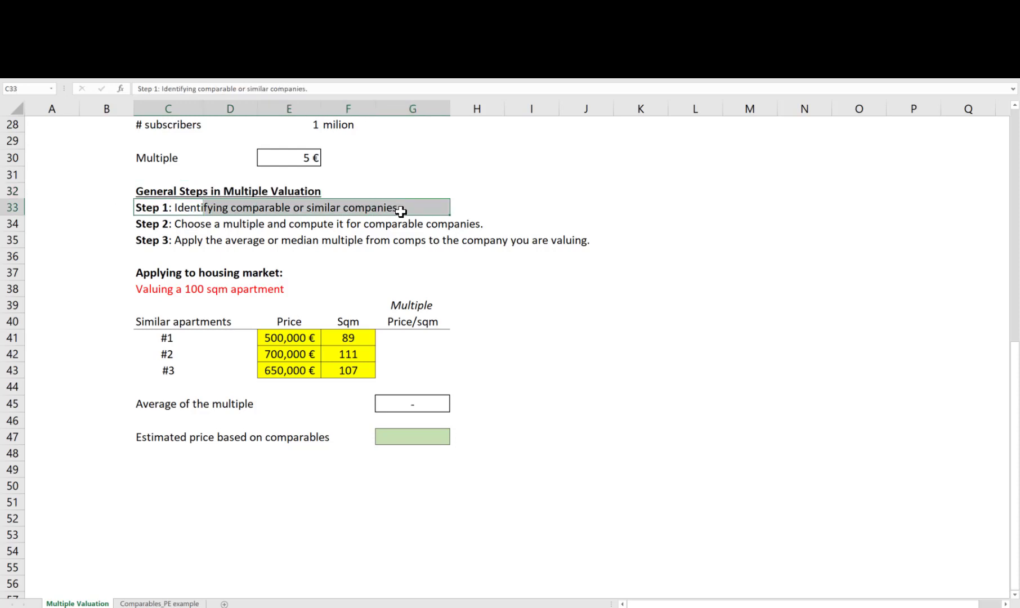
{"action": "left_click", "coordinate": [143, 207]}
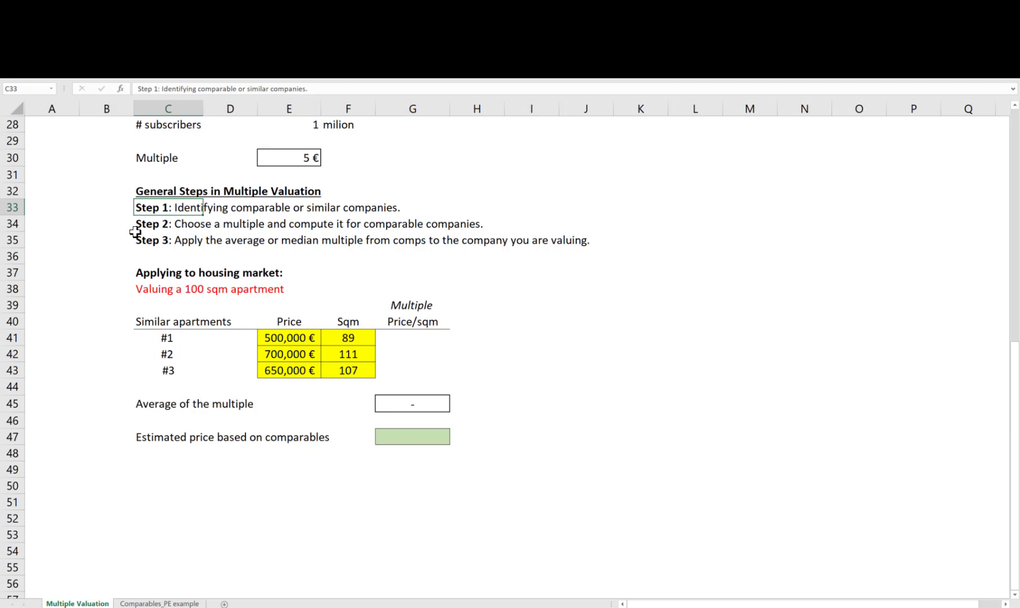
{"action": "left_click", "coordinate": [146, 223]}
{"action": "left_click_drag", "start_coordinate": [178, 221], "coordinate": [477, 218]}
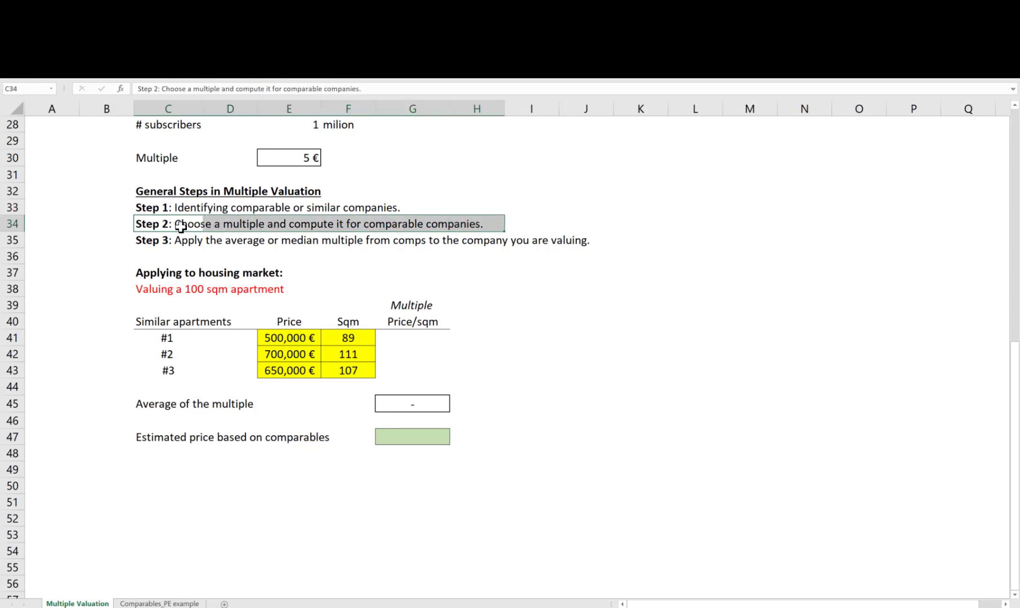
{"action": "left_click", "coordinate": [145, 222]}
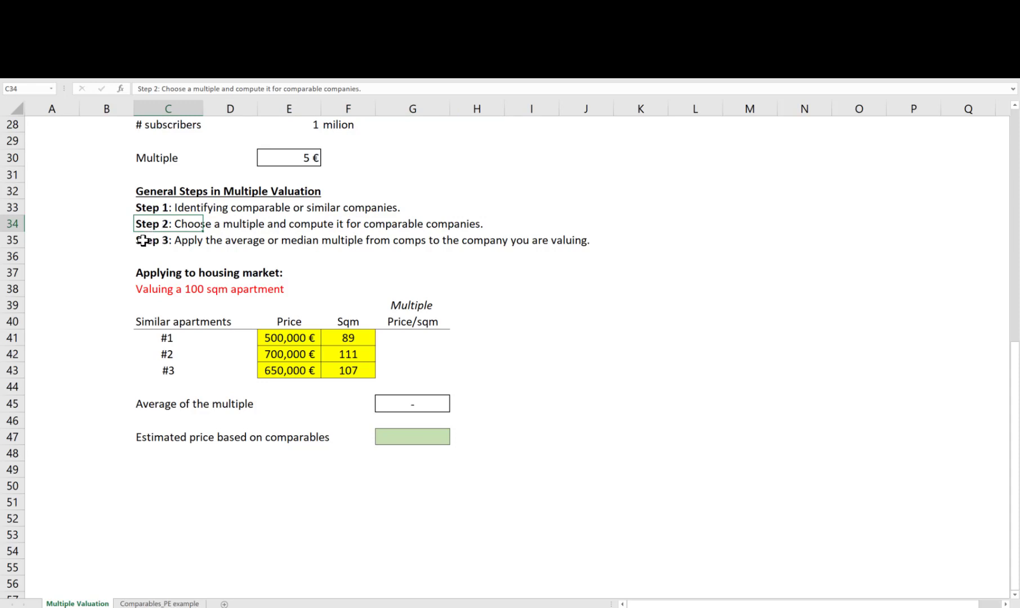
{"action": "left_click_drag", "start_coordinate": [143, 240], "coordinate": [574, 241]}
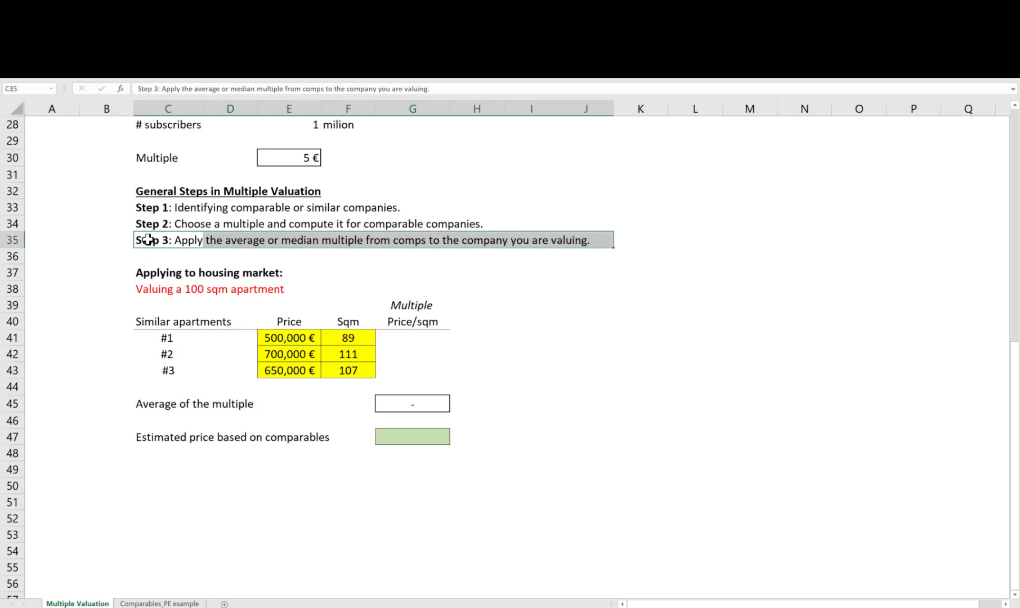
{"action": "left_click", "coordinate": [147, 240]}
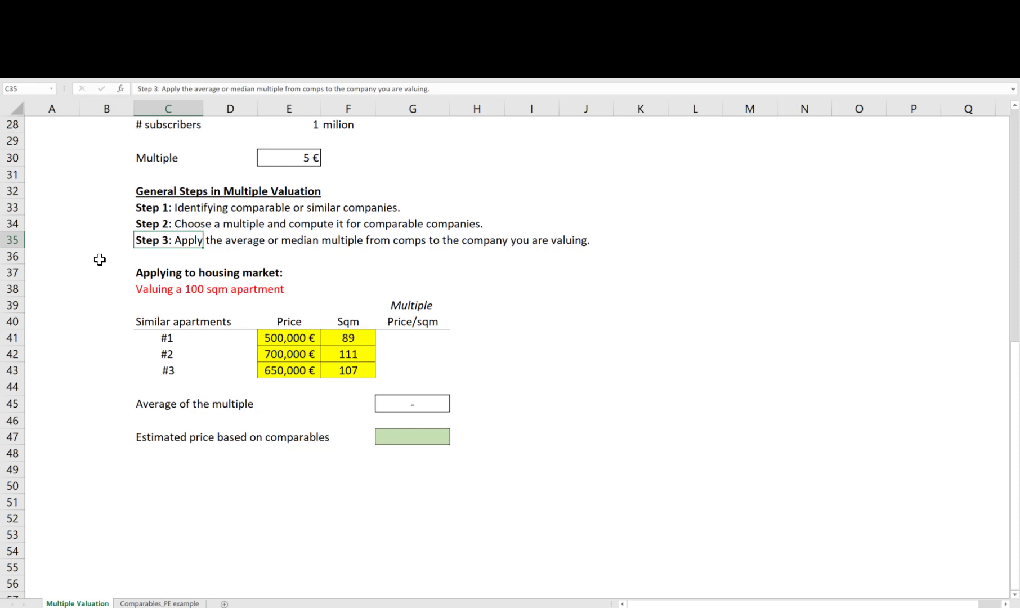
{"action": "scroll", "coordinate": [99, 260], "scroll_direction": "down", "scroll_amount": 1}
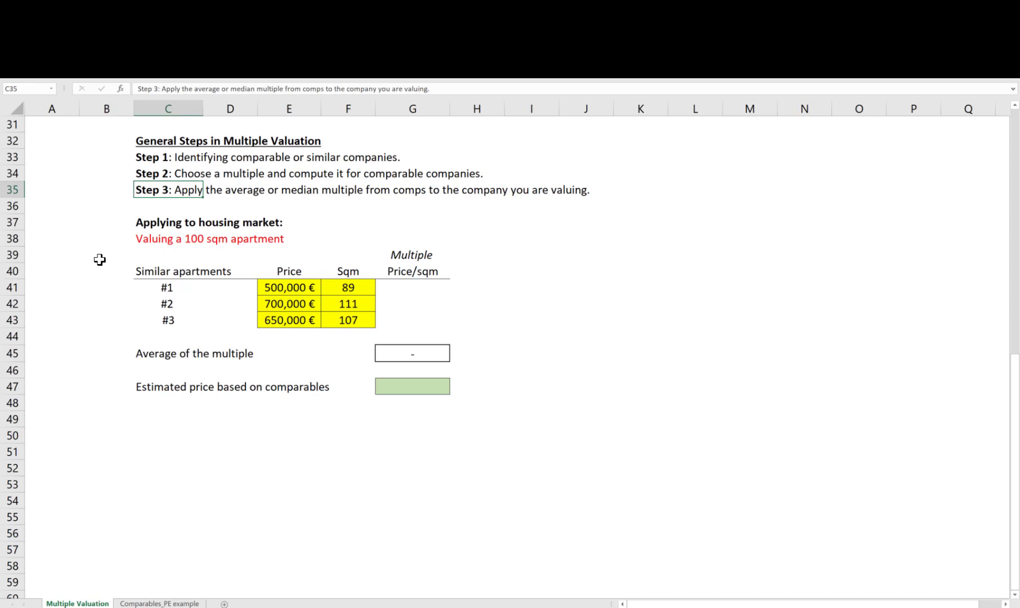
{"action": "left_click_drag", "start_coordinate": [144, 221], "coordinate": [423, 232]}
{"action": "left_click", "coordinate": [145, 224]}
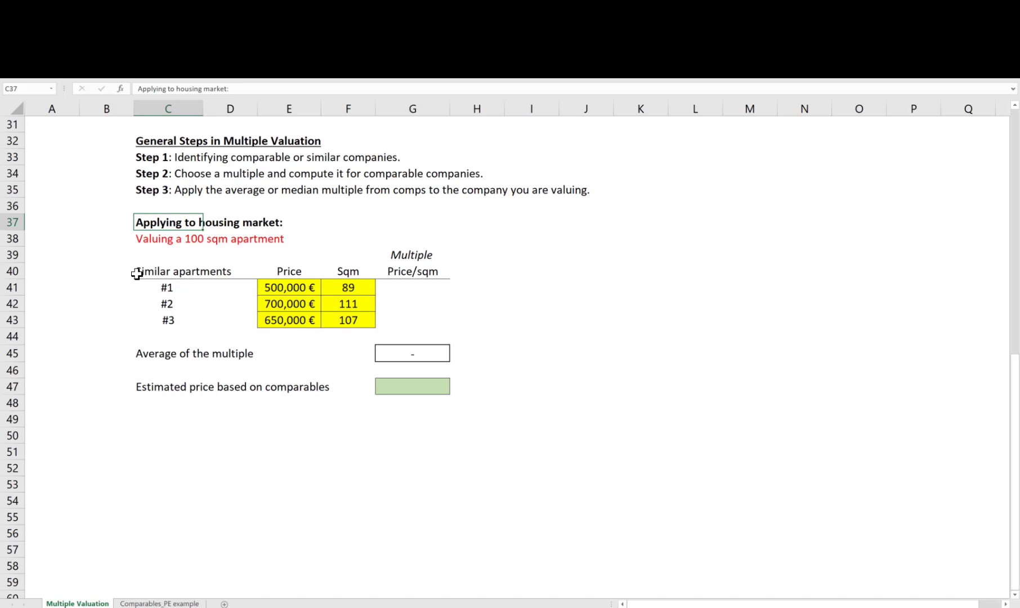
{"action": "mouse_move", "coordinate": [137, 237]}
{"action": "left_mouse_down"}
{"action": "mouse_move", "coordinate": [296, 237]}
{"action": "mouse_move", "coordinate": [268, 234]}
{"action": "left_mouse_up"}
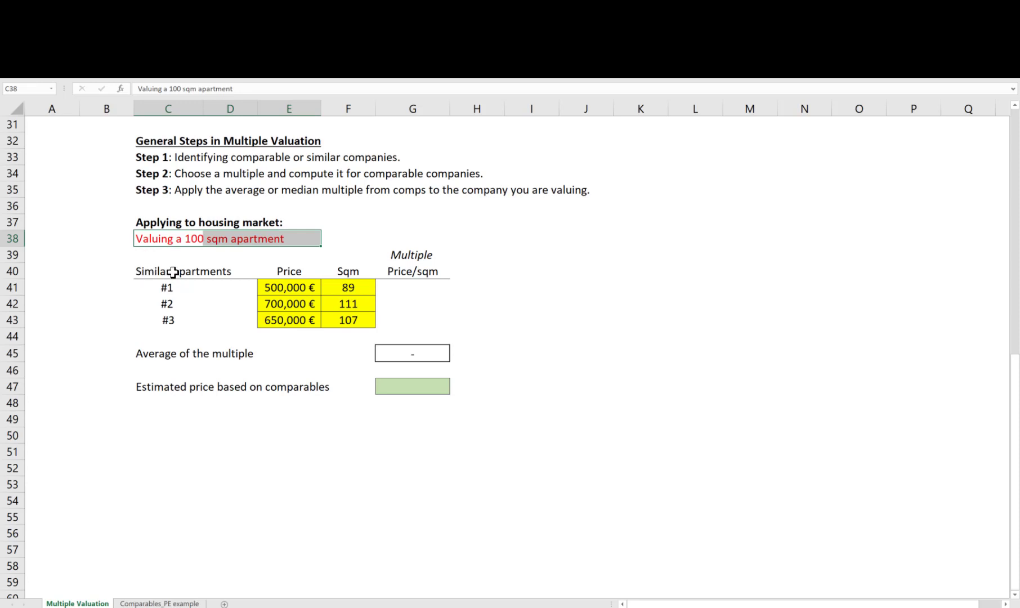
{"action": "left_click_drag", "start_coordinate": [176, 270], "coordinate": [177, 315]}
{"action": "left_click_drag", "start_coordinate": [159, 270], "coordinate": [229, 319]}
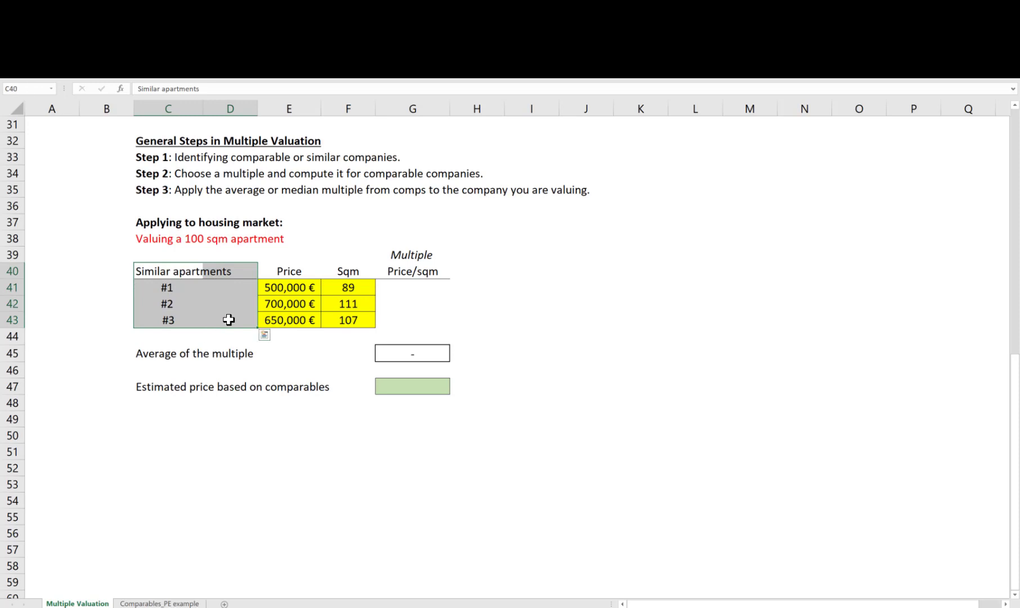
{"action": "left_click", "coordinate": [167, 286]}
{"action": "left_click", "coordinate": [198, 304]}
{"action": "left_click", "coordinate": [197, 318]}
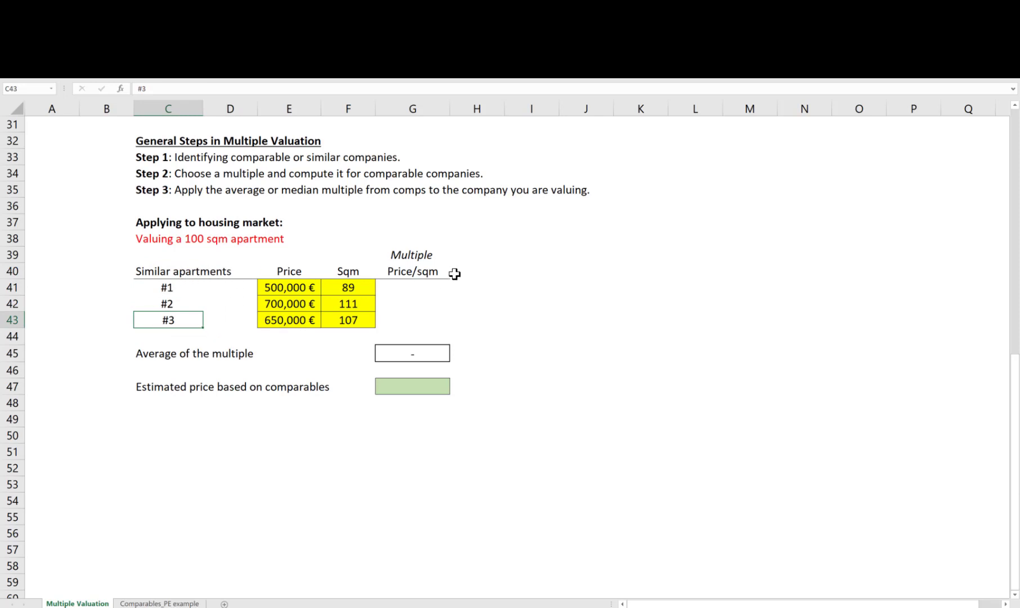
{"action": "left_click", "coordinate": [407, 254]}
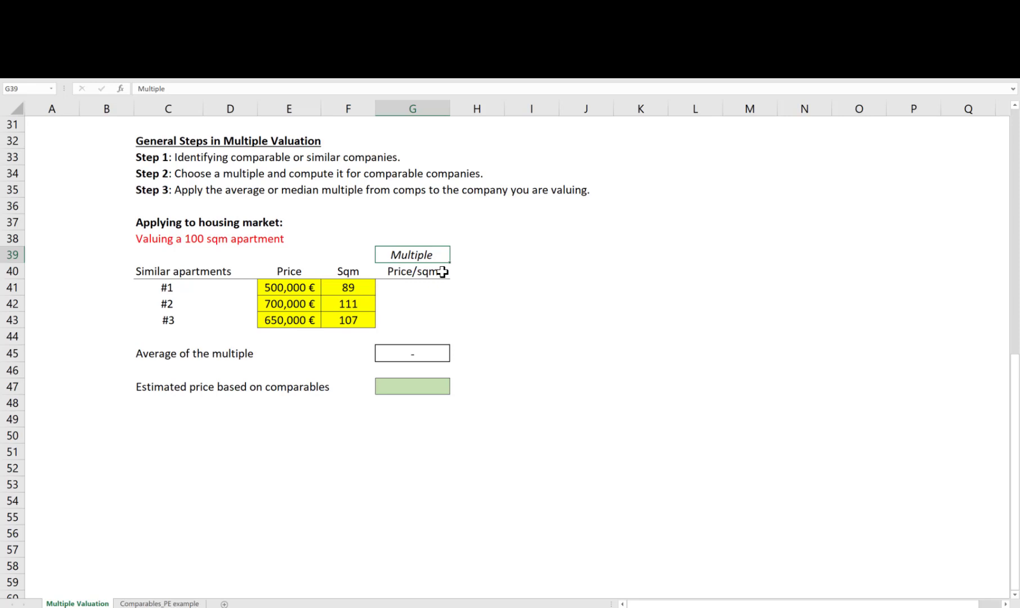
{"action": "left_click", "coordinate": [417, 273]}
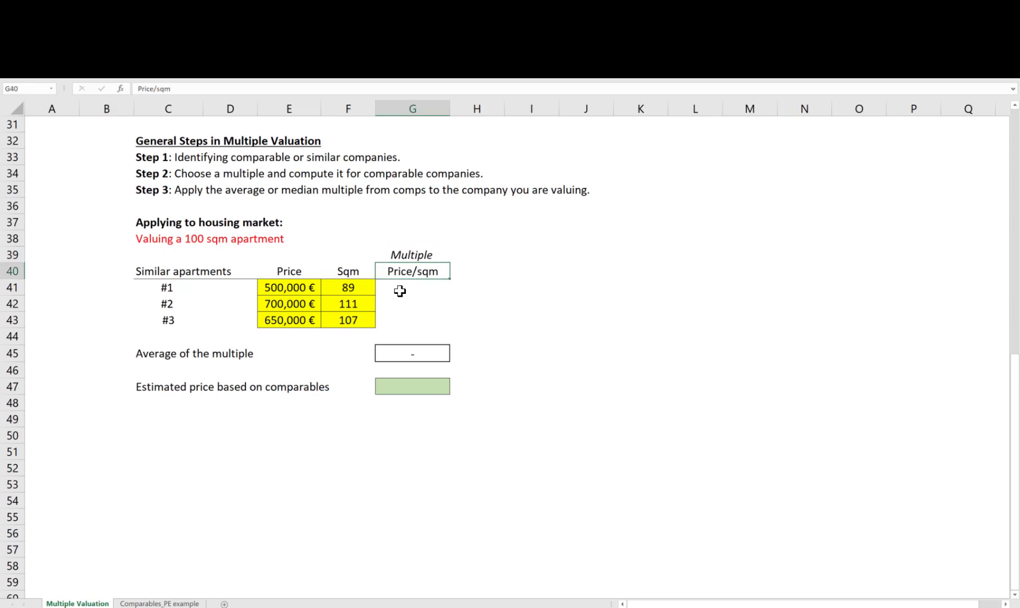
{"action": "left_click", "coordinate": [400, 254]}
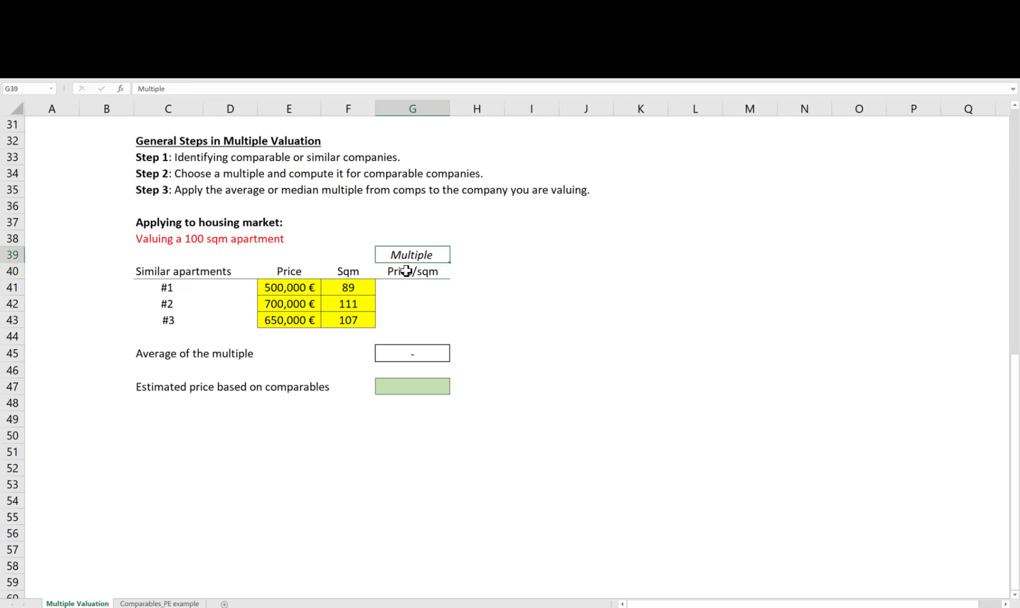
{"action": "left_click", "coordinate": [406, 272]}
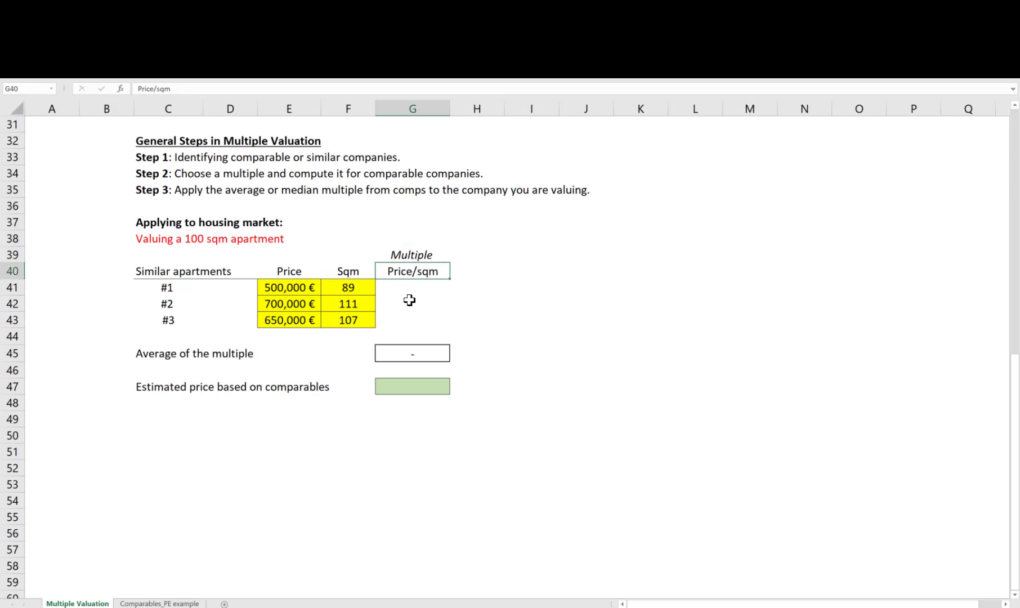
Step: Compute apartment #1's price per sqm and fill it down, giving 5618, 6306 and 6075
{"action": "key", "text": "Down"}
{"action": "type", "text": "="}
{"action": "key", "text": "Left"}
{"action": "key", "text": "Left"}
{"action": "type", "text": "/"}
{"action": "key", "text": "Left"}
{"action": "key", "text": "ctrl+Return"}
{"action": "key", "text": "shift+Down"}
{"action": "key", "text": "shift+Down"}
{"action": "key", "text": "shift+Down"}
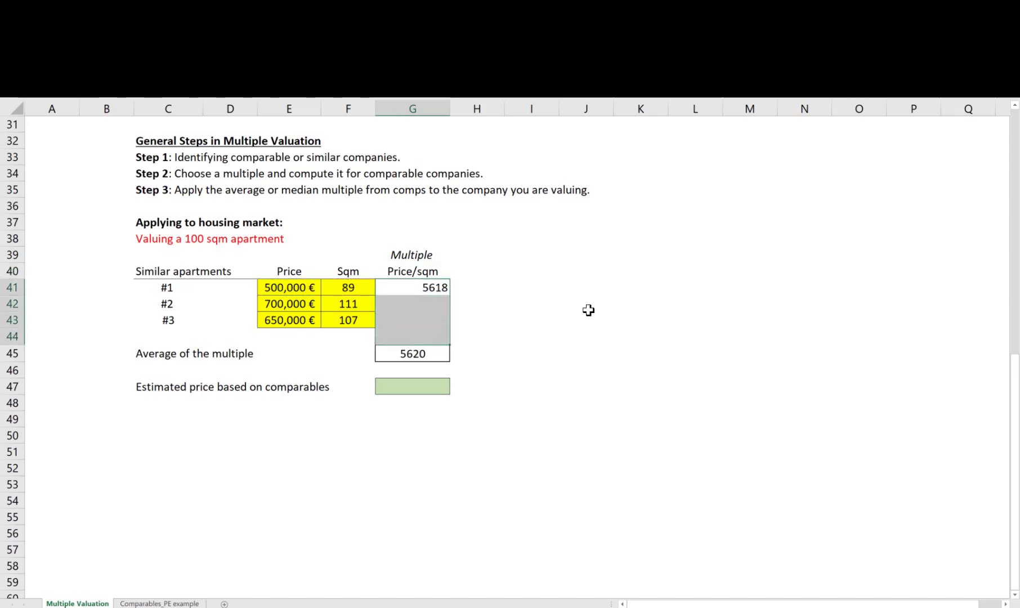
{"action": "key", "text": "shift+Up"}
{"action": "key", "text": "ctrl+d"}
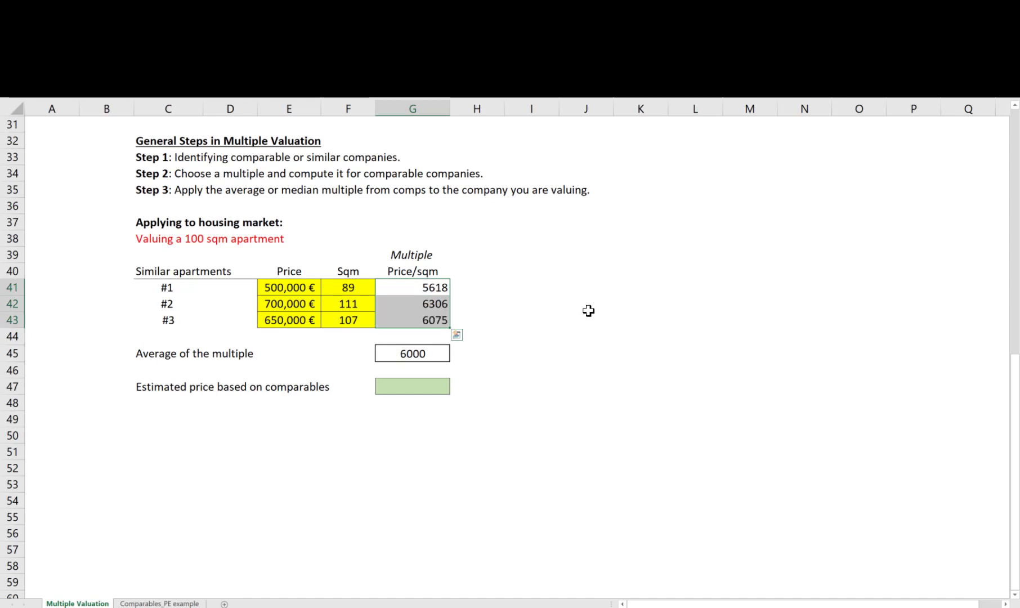
Step: Enter =G45*100 in G47 to estimate the 100 sqm apartment at 600,000 €
{"action": "left_click", "coordinate": [403, 353]}
{"action": "left_click_drag", "start_coordinate": [139, 353], "coordinate": [410, 355]}
{"action": "left_click", "coordinate": [408, 386]}
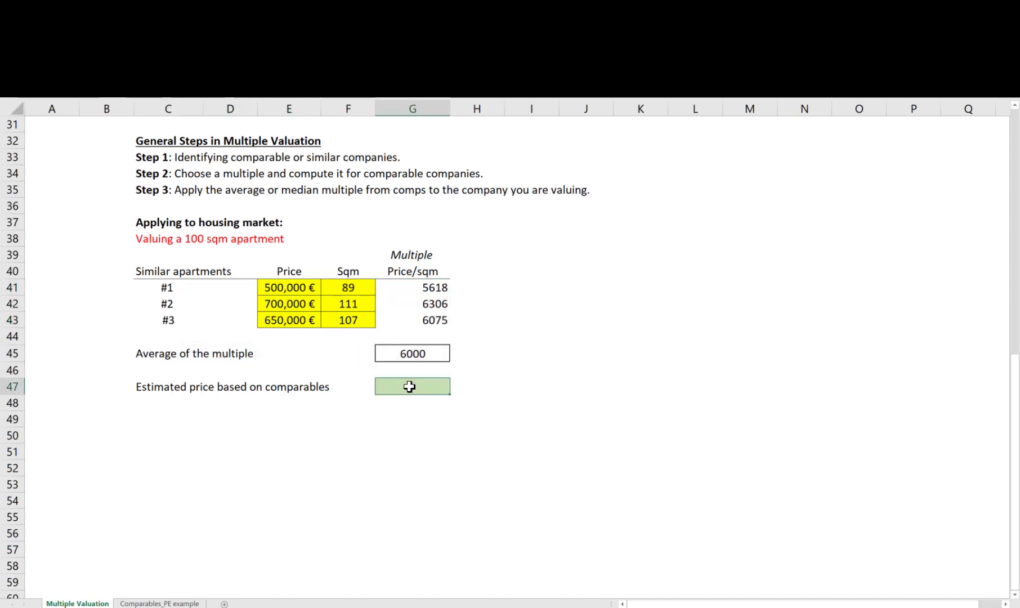
{"action": "type", "text": "="}
{"action": "key", "text": "Up"}
{"action": "key", "text": "Up"}
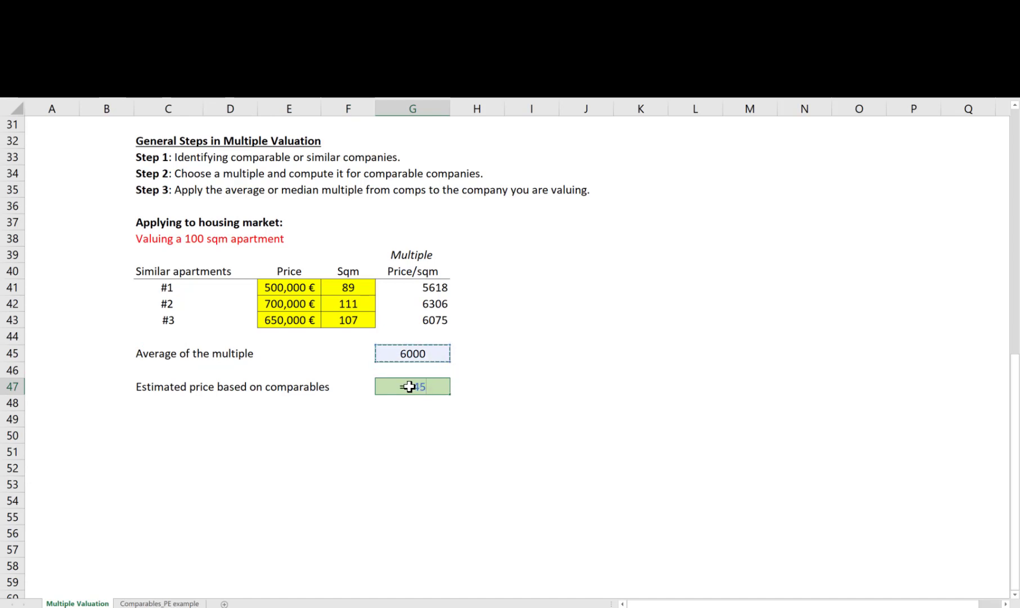
{"action": "type", "text": "*100"}
{"action": "key", "text": "Return"}
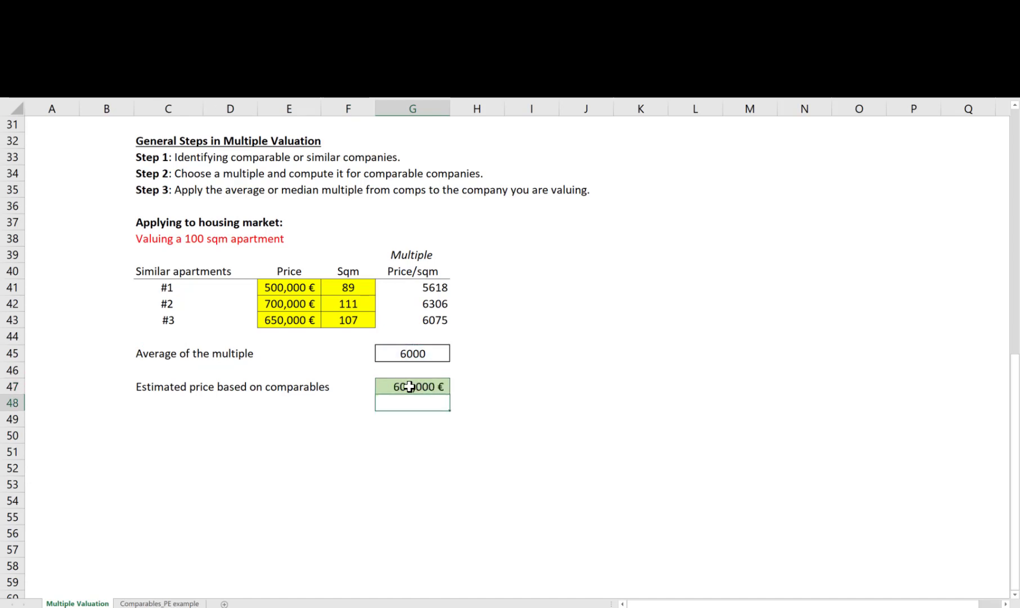
{"action": "left_click", "coordinate": [409, 386]}
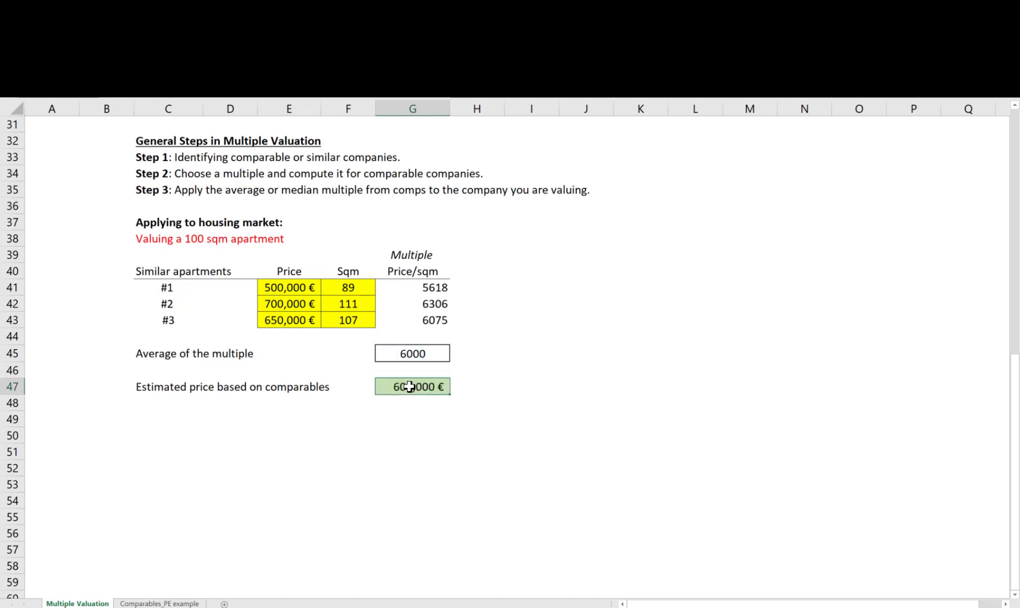
{"action": "left_click", "coordinate": [415, 351]}
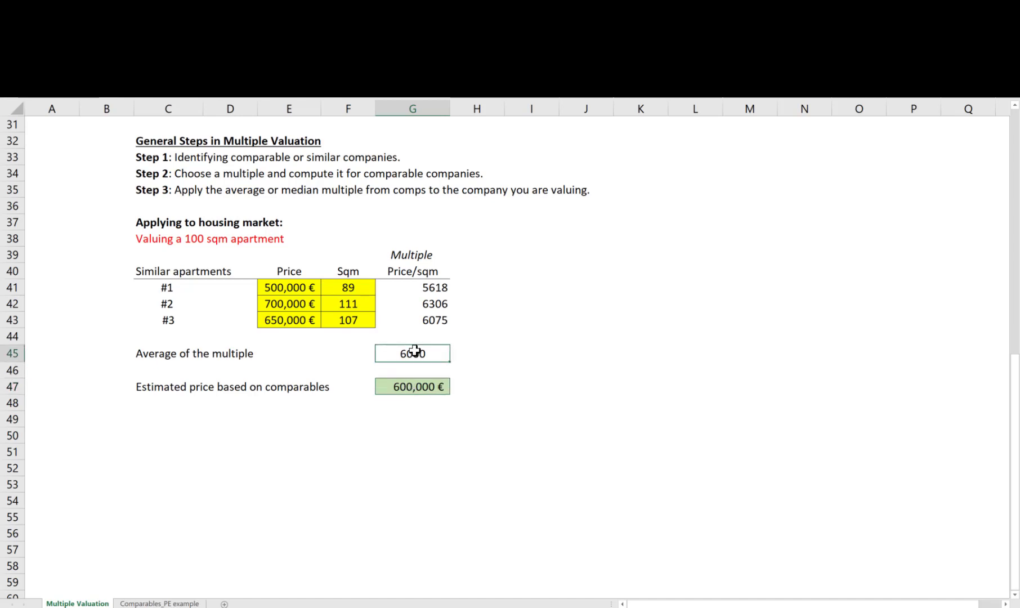
{"action": "left_click", "coordinate": [422, 393]}
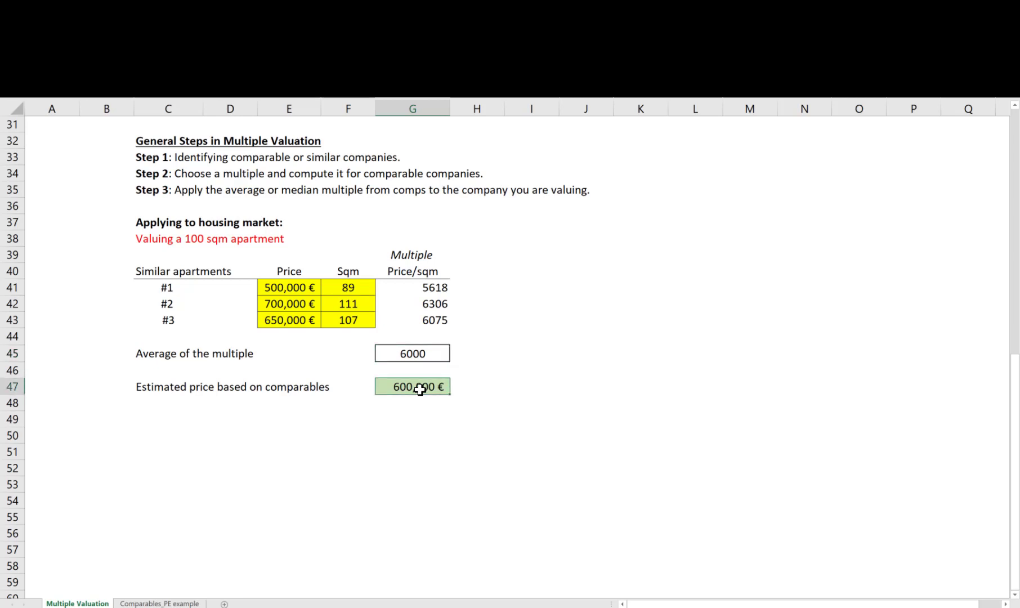
Step: Open the Comparables_PE sheet and look over Volkswagen's price and earnings row
{"action": "left_click", "coordinate": [162, 604]}
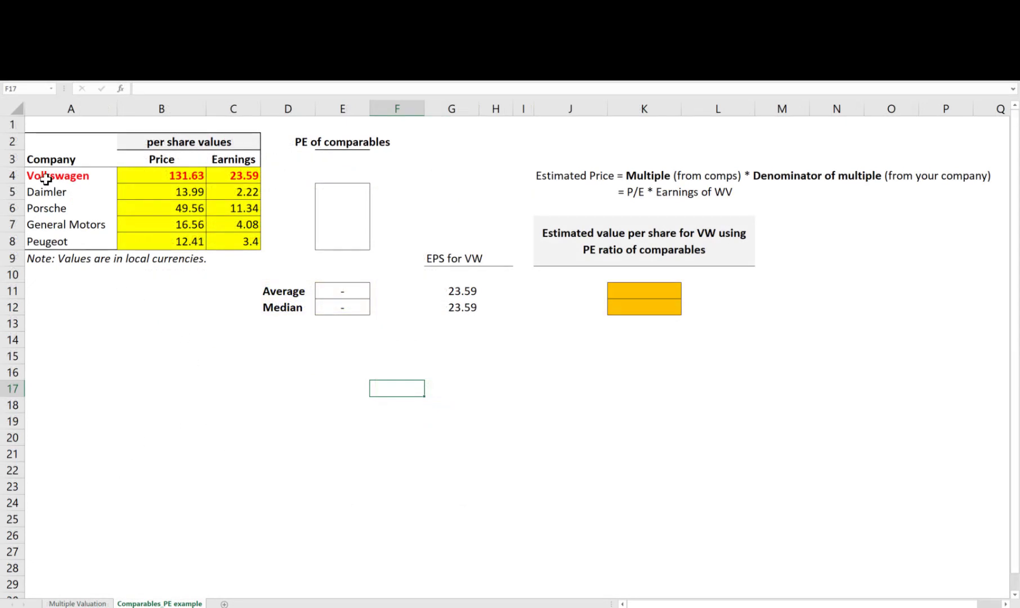
{"action": "left_click_drag", "start_coordinate": [41, 177], "coordinate": [226, 167]}
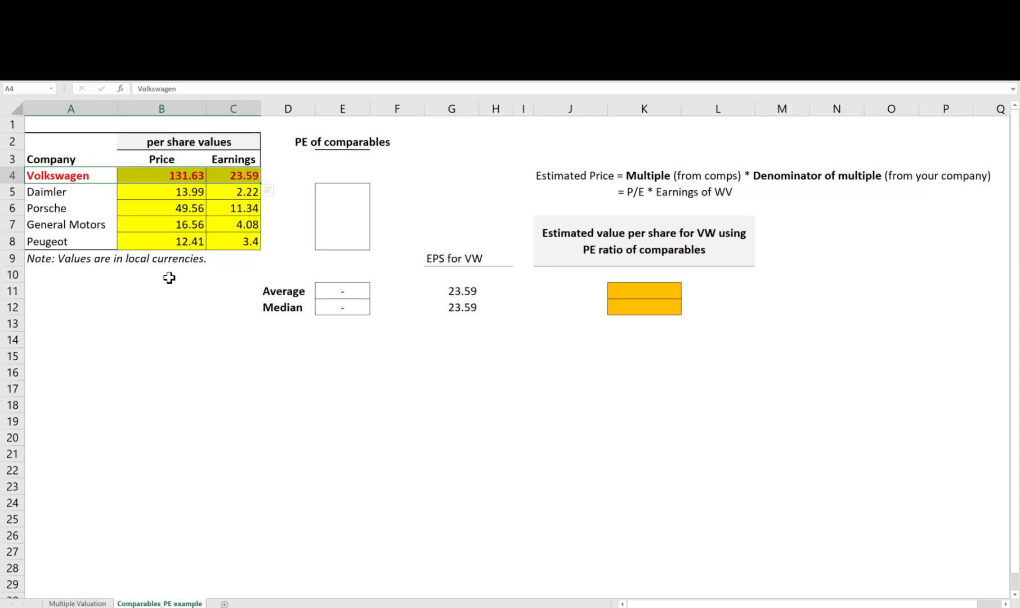
{"action": "left_click", "coordinate": [61, 177]}
{"action": "left_click_drag", "start_coordinate": [114, 176], "coordinate": [237, 174]}
{"action": "left_click", "coordinate": [301, 141]}
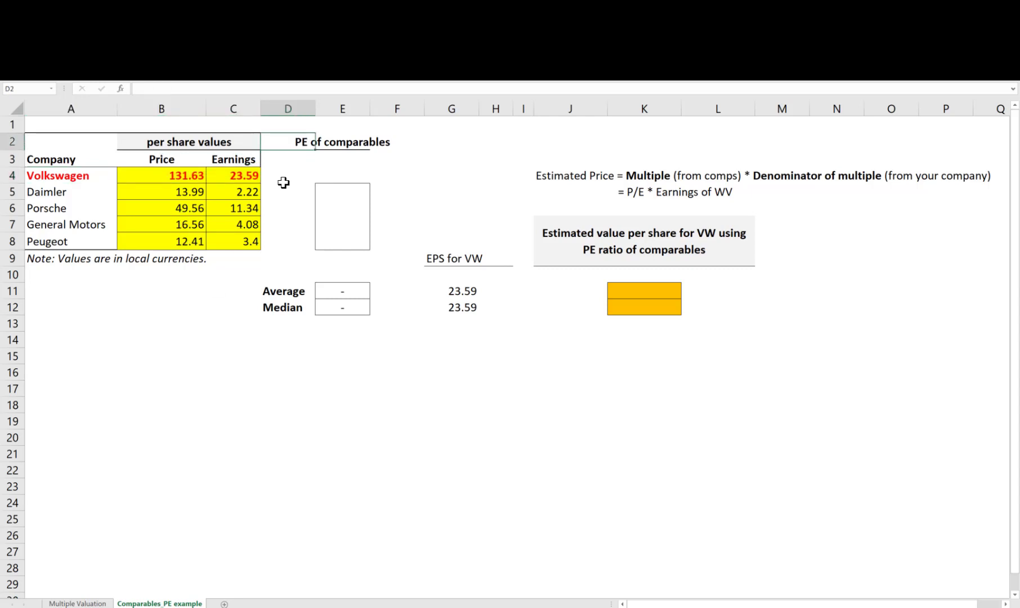
{"action": "left_click", "coordinate": [208, 355]}
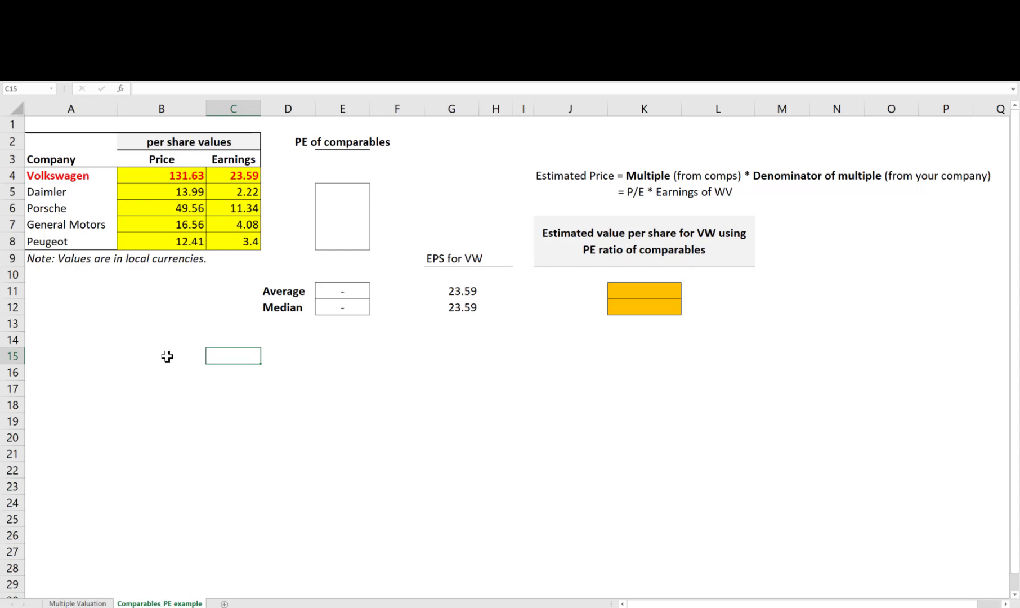
{"action": "left_click", "coordinate": [77, 175]}
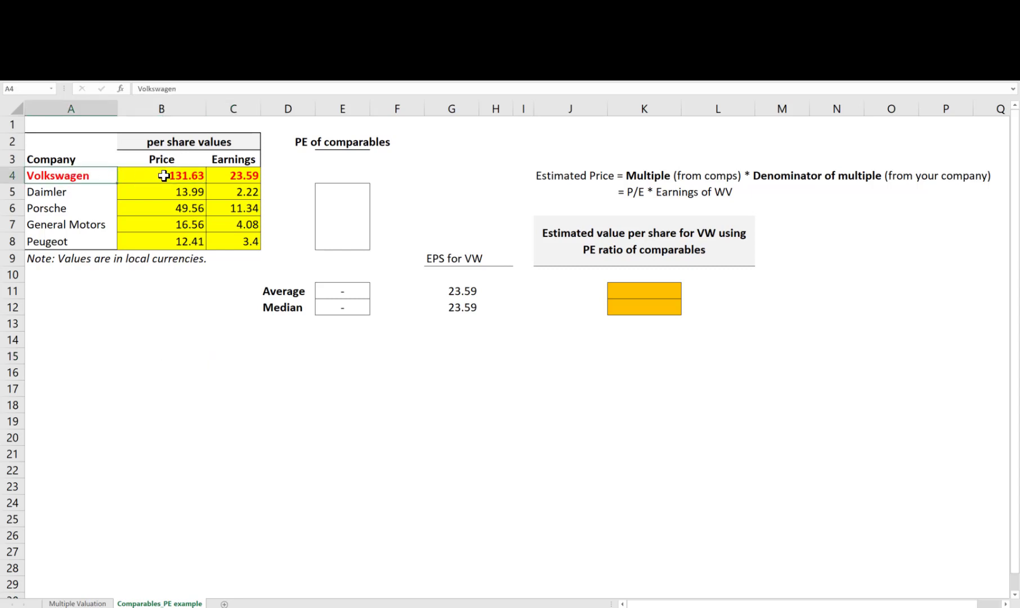
{"action": "left_click", "coordinate": [163, 159]}
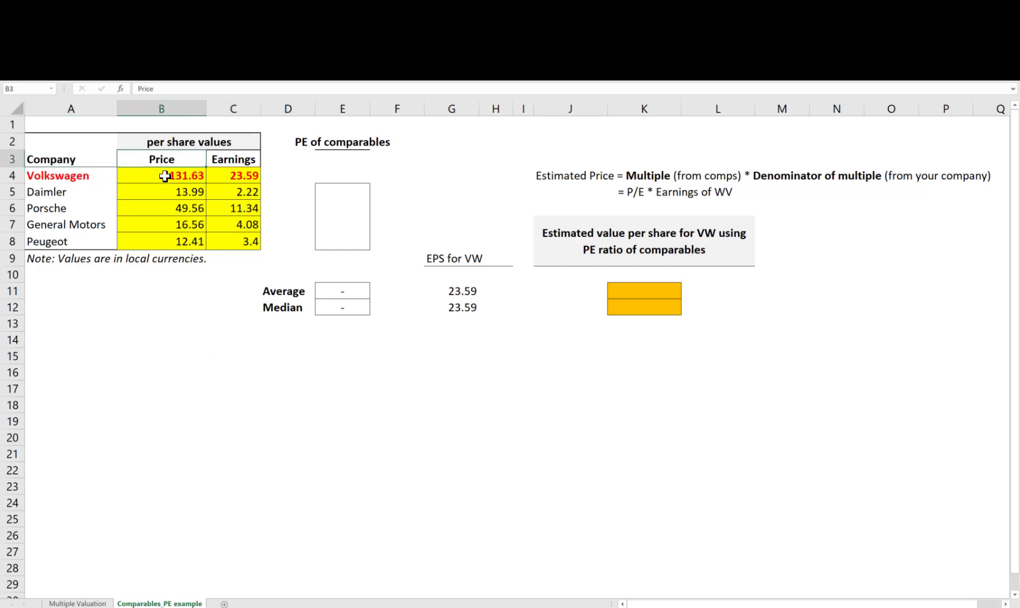
{"action": "left_click", "coordinate": [166, 173]}
{"action": "left_click", "coordinate": [168, 164]}
{"action": "left_click_drag", "start_coordinate": [169, 163], "coordinate": [166, 173]}
{"action": "left_click", "coordinate": [166, 173]}
{"action": "left_click", "coordinate": [146, 178]}
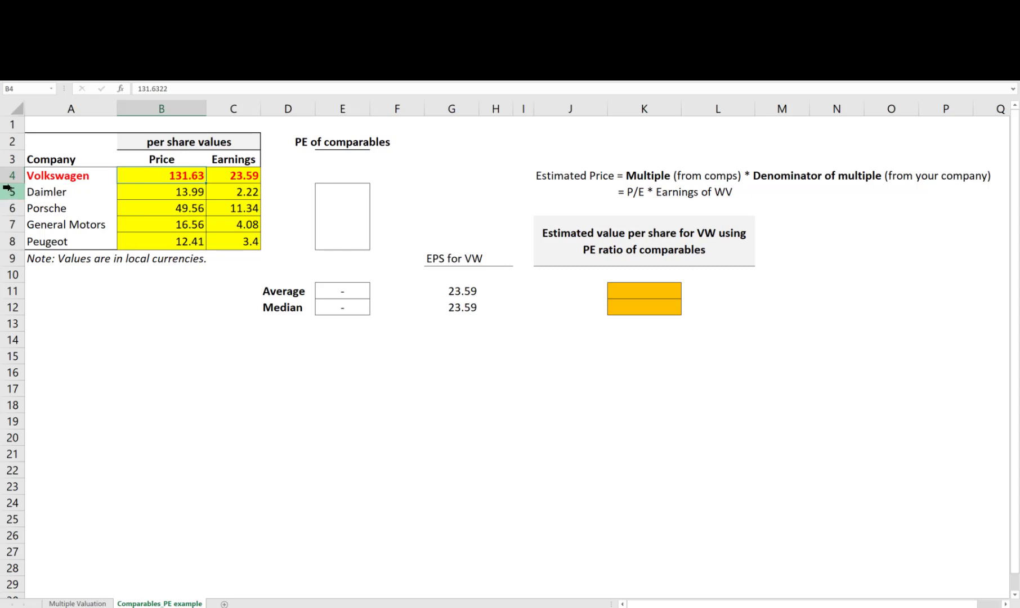
Step: Review the four peers' prices and earnings and the PE of comparables column
{"action": "left_click", "coordinate": [35, 192]}
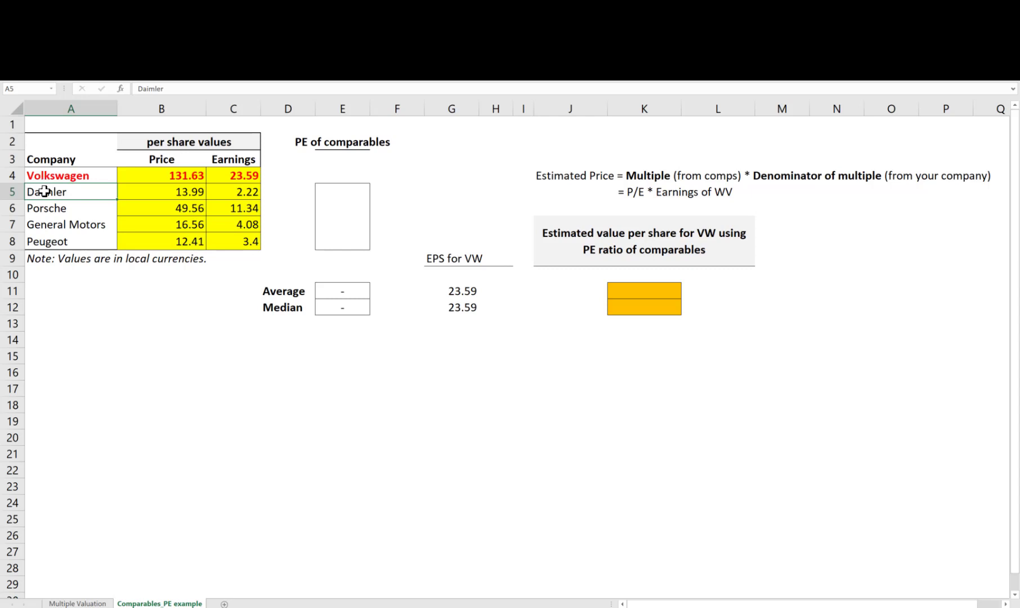
{"action": "left_click_drag", "start_coordinate": [44, 192], "coordinate": [219, 239]}
{"action": "left_click", "coordinate": [83, 242]}
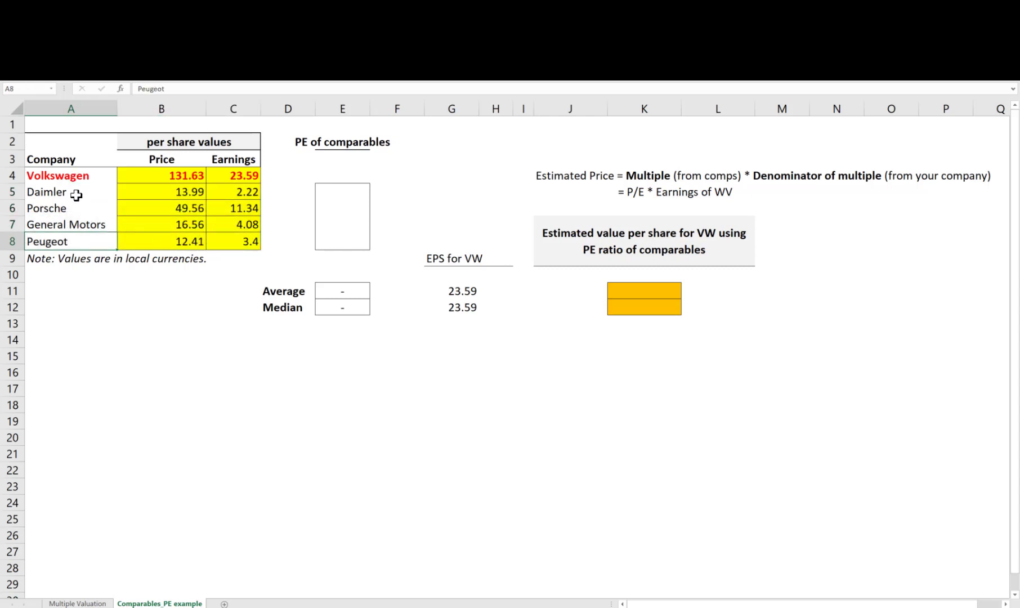
{"action": "left_click_drag", "start_coordinate": [76, 196], "coordinate": [217, 236]}
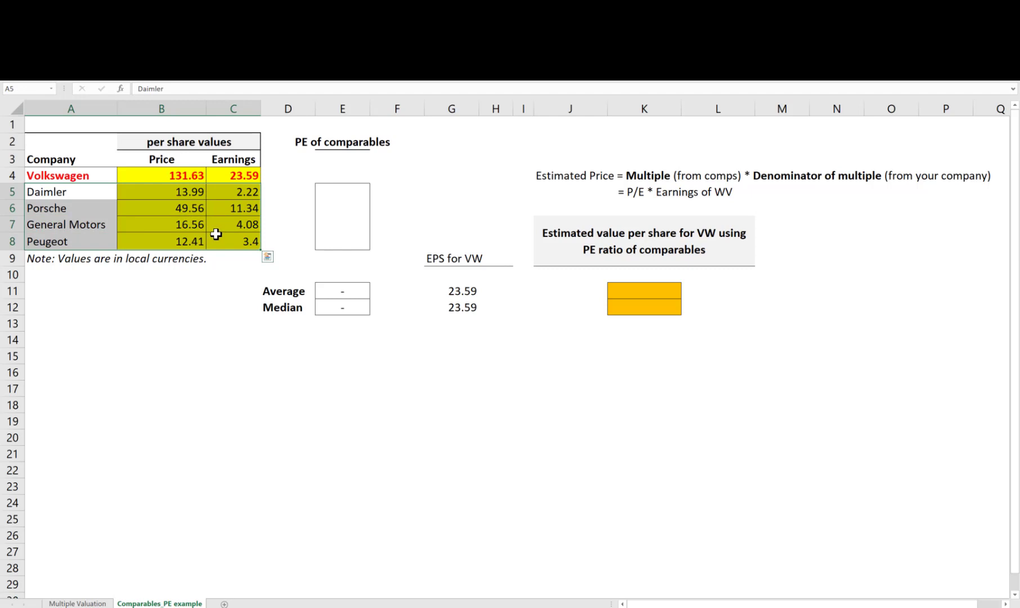
{"action": "left_click", "coordinate": [68, 194]}
{"action": "left_click", "coordinate": [336, 189]}
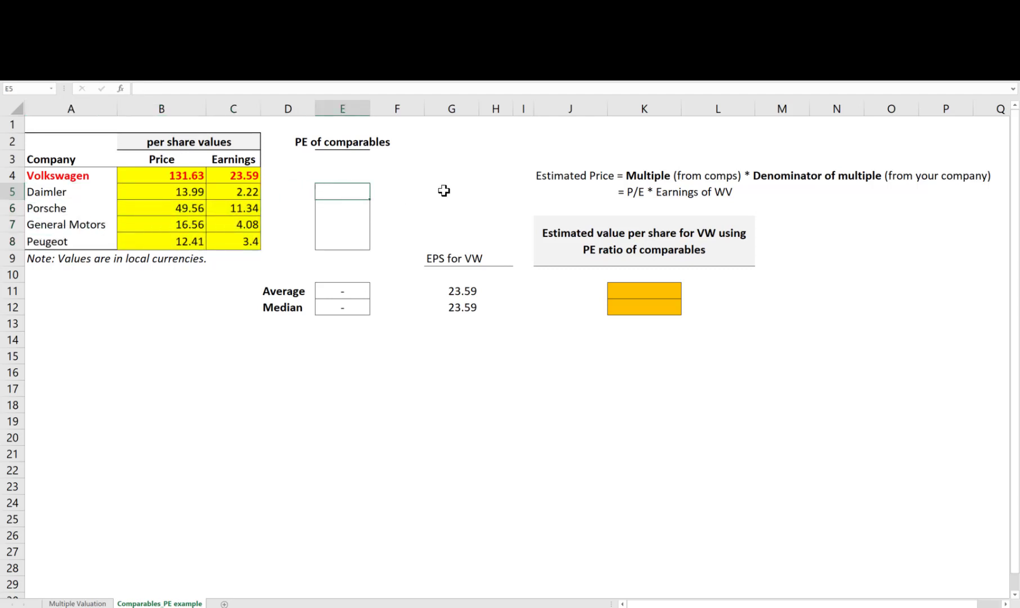
{"action": "left_click_drag", "start_coordinate": [301, 141], "coordinate": [377, 140]}
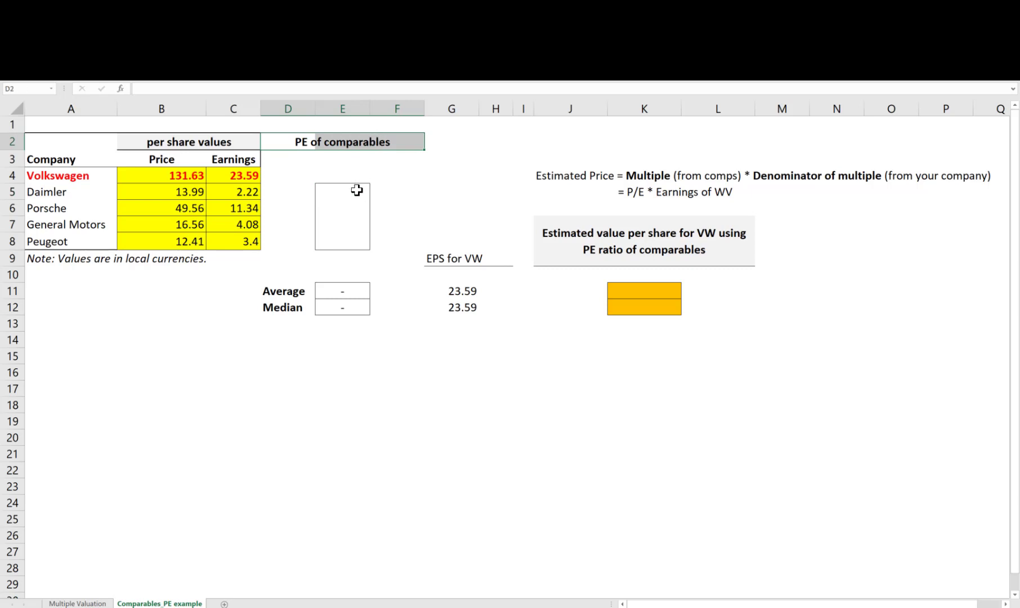
{"action": "left_click", "coordinate": [276, 142]}
{"action": "left_click", "coordinate": [374, 147]}
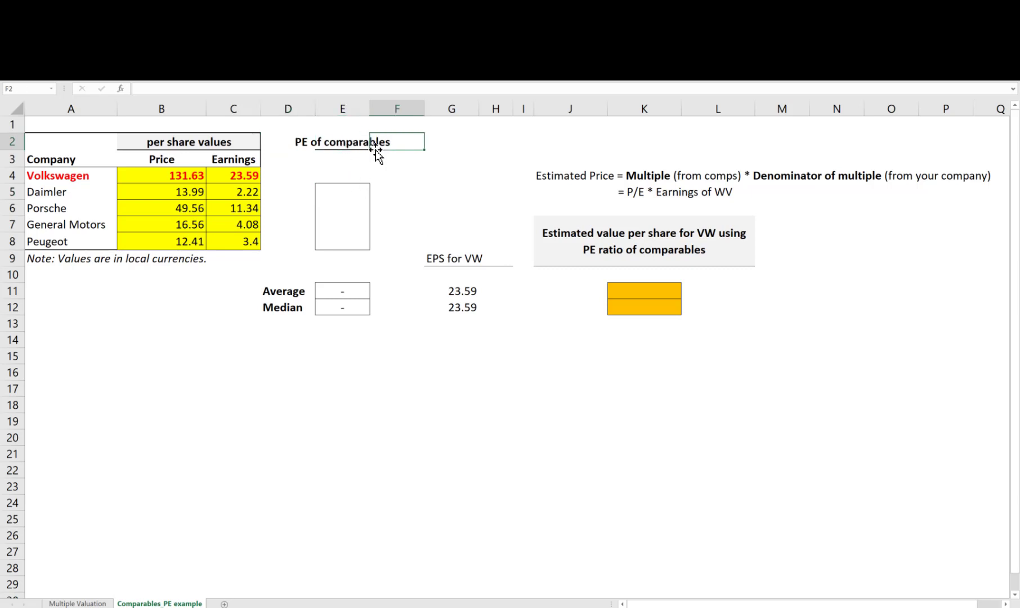
{"action": "left_click", "coordinate": [325, 141]}
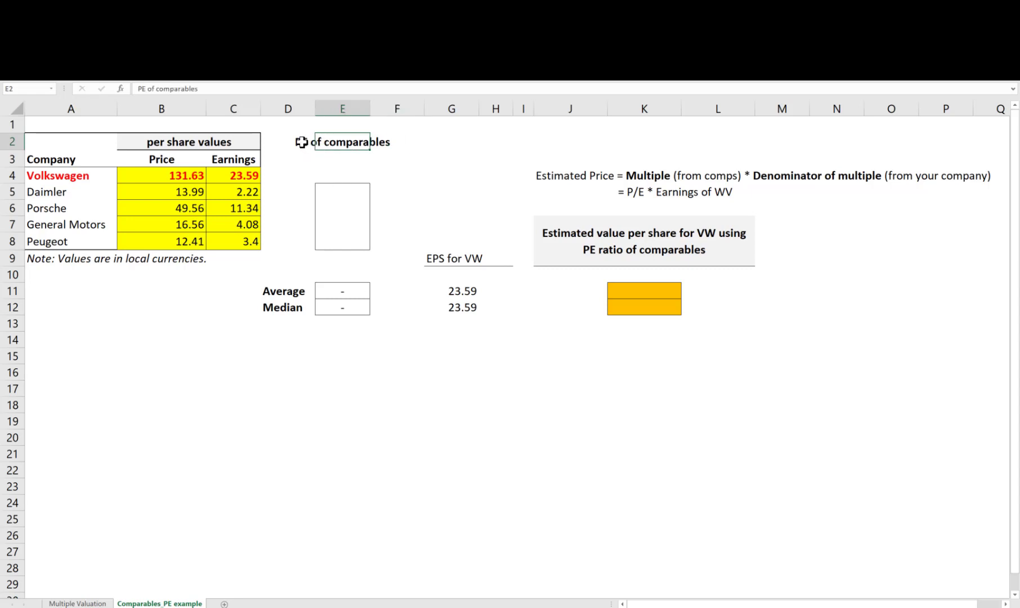
{"action": "left_click_drag", "start_coordinate": [301, 142], "coordinate": [406, 142]}
Step: Enter =B5/C5 in E5 and fill down to E8, giving P/Es 6.3, 4.4, 4.1, 3.7
{"action": "left_click", "coordinate": [340, 192]}
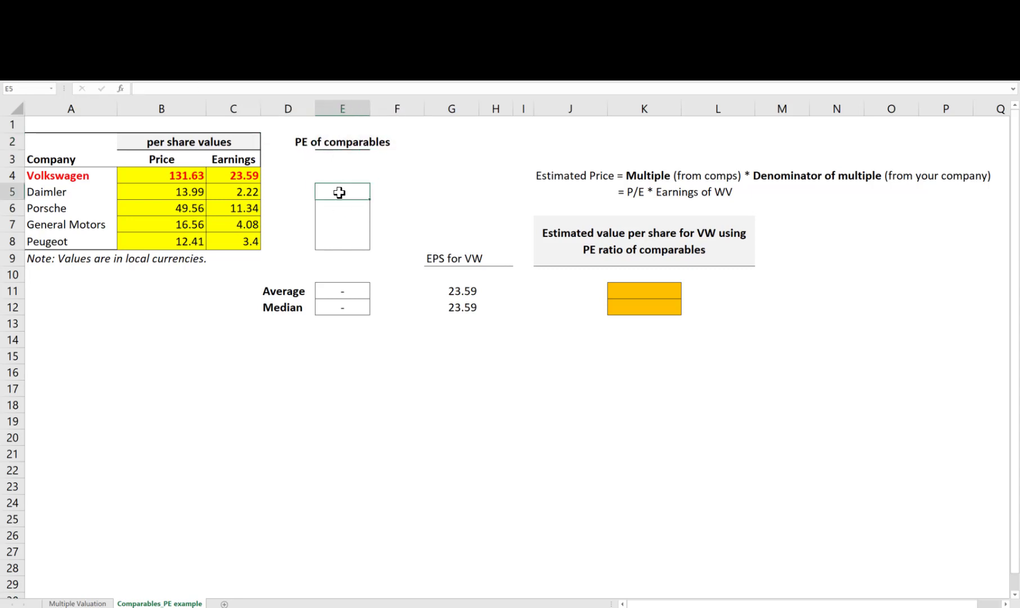
{"action": "type", "text": "="}
{"action": "key", "text": "Left"}
{"action": "key", "text": "Left"}
{"action": "key", "text": "Left"}
{"action": "type", "text": "/"}
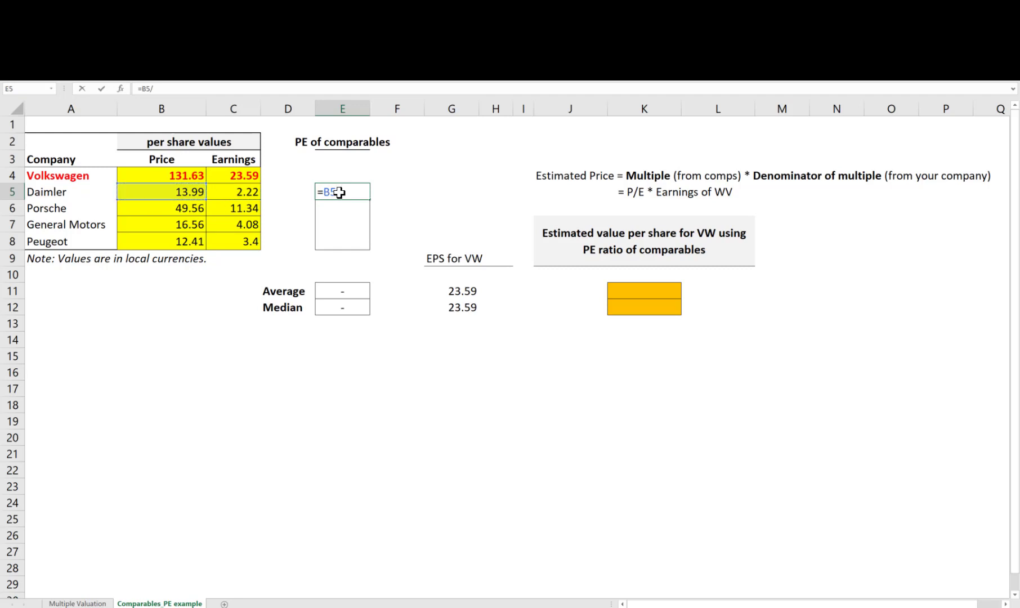
{"action": "key", "text": "Left"}
{"action": "key", "text": "Left"}
{"action": "key", "text": "Return"}
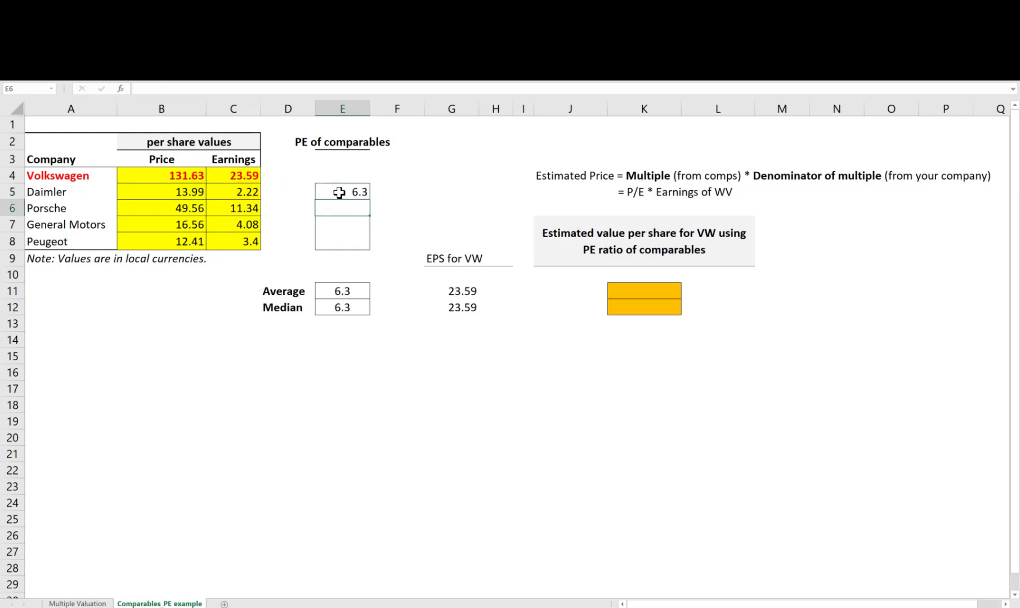
{"action": "left_click", "coordinate": [339, 193]}
{"action": "key", "text": "shift+Down"}
{"action": "key", "text": "shift+Down"}
{"action": "key", "text": "shift+Down"}
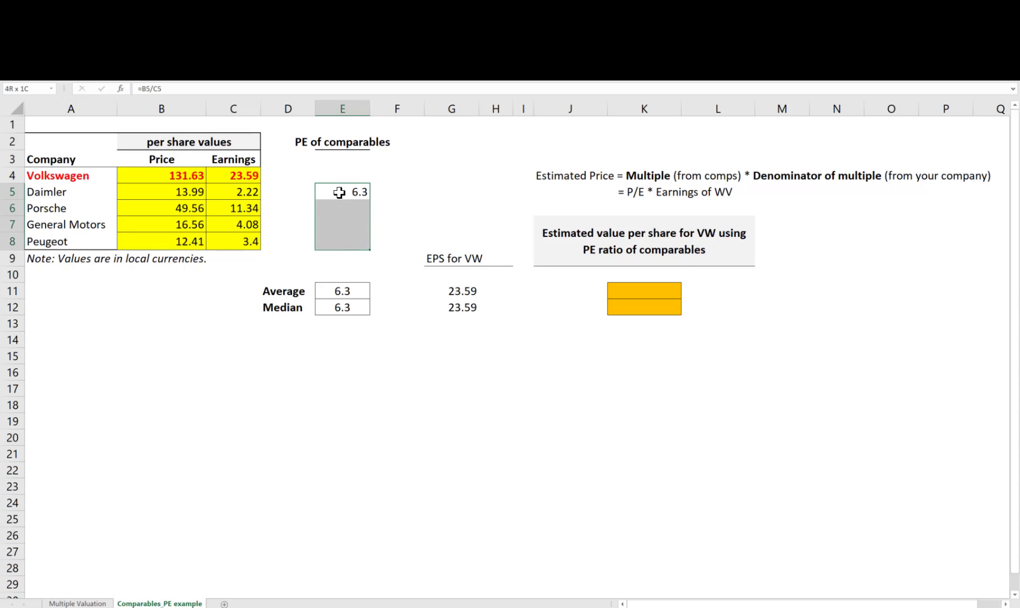
{"action": "key", "text": "ctrl+d"}
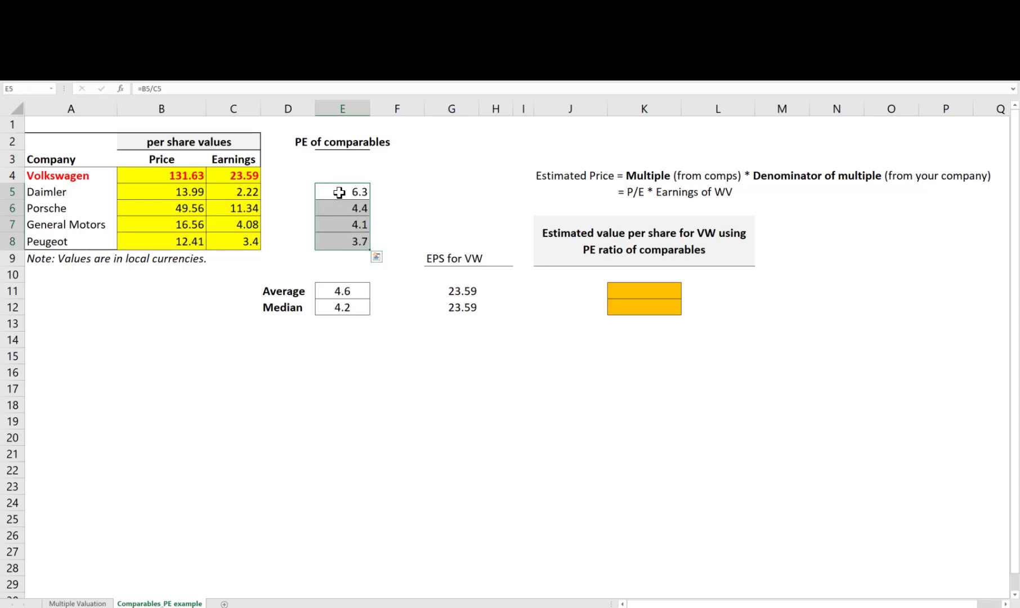
{"action": "left_click_drag", "start_coordinate": [339, 191], "coordinate": [335, 241]}
{"action": "left_click", "coordinate": [337, 284]}
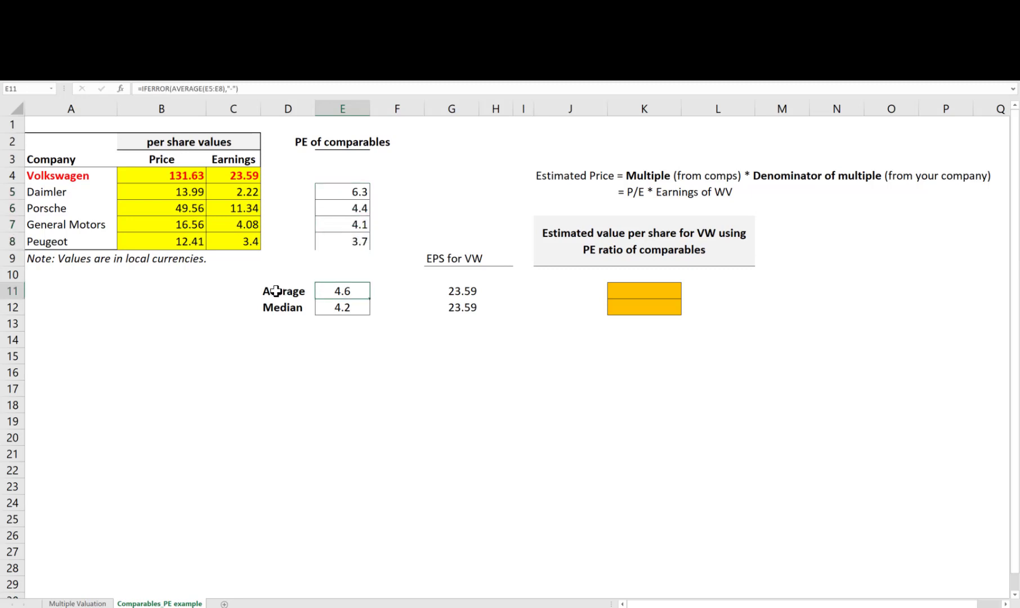
{"action": "left_click_drag", "start_coordinate": [275, 289], "coordinate": [336, 291]}
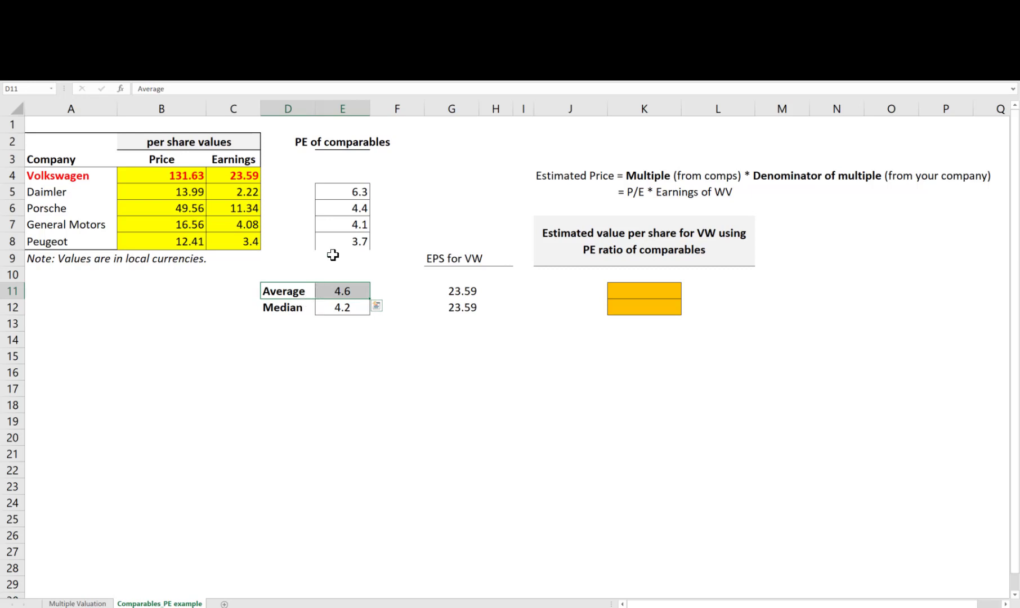
{"action": "left_click", "coordinate": [307, 310]}
{"action": "left_click", "coordinate": [340, 309]}
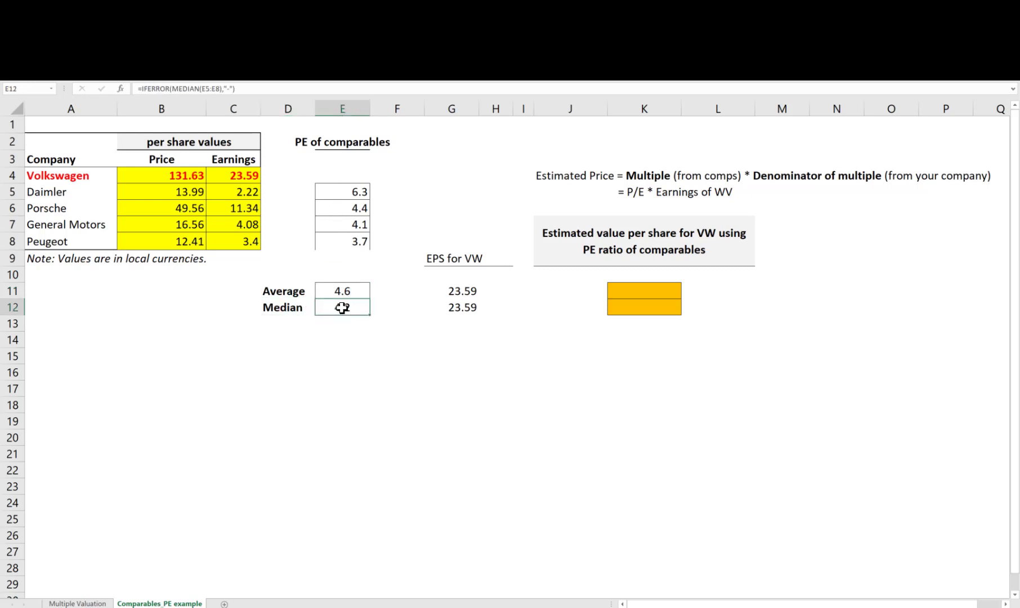
{"action": "left_click", "coordinate": [332, 291]}
{"action": "left_click", "coordinate": [330, 305]}
{"action": "left_click_drag", "start_coordinate": [344, 291], "coordinate": [344, 303]}
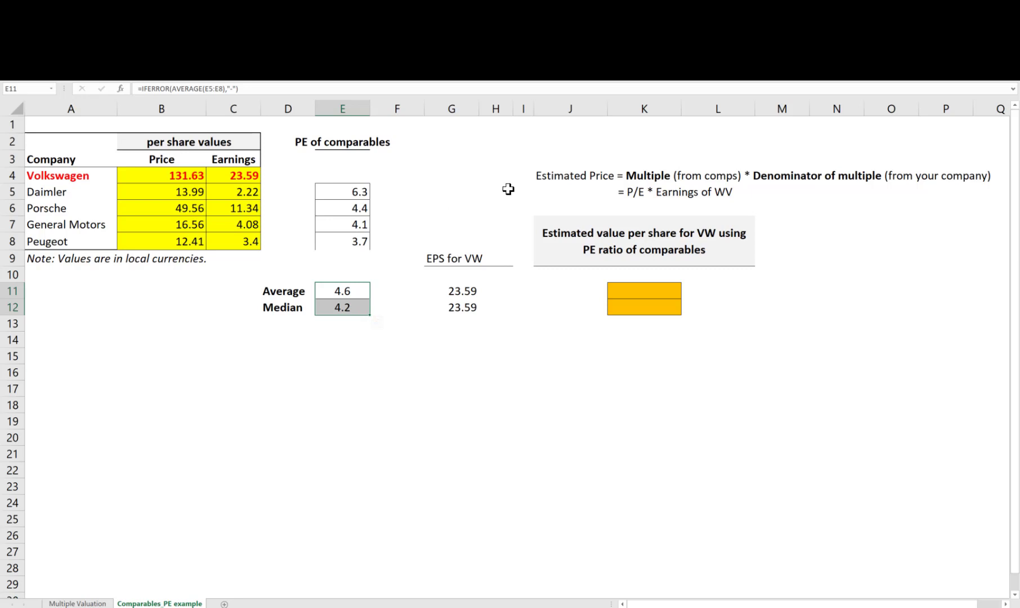
{"action": "left_click", "coordinate": [547, 179]}
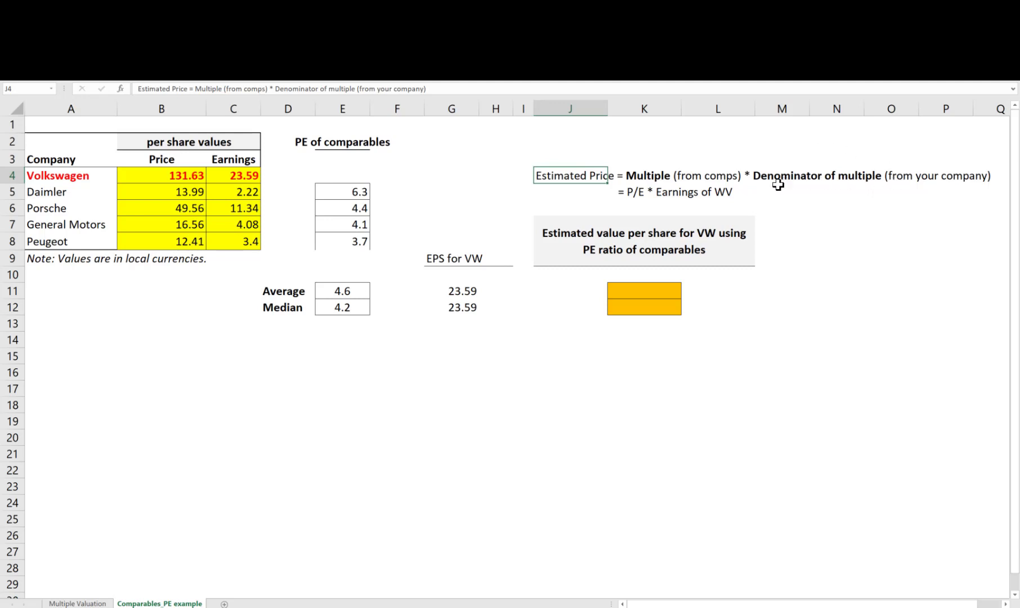
{"action": "left_click_drag", "start_coordinate": [636, 171], "coordinate": [700, 171]}
{"action": "left_click", "coordinate": [776, 174]}
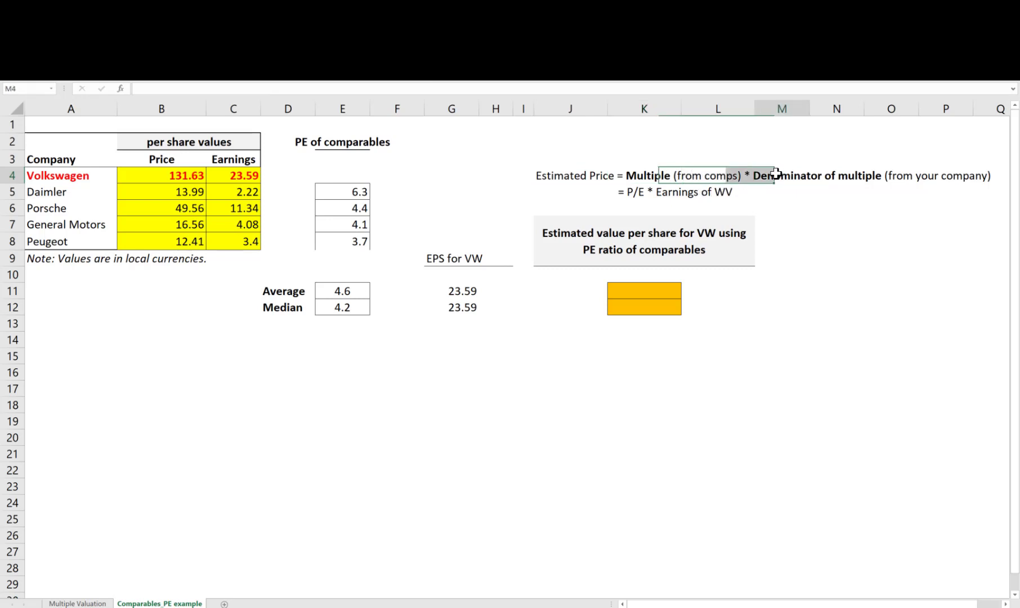
{"action": "mouse_move", "coordinate": [776, 173]}
{"action": "left_mouse_down"}
{"action": "mouse_move", "coordinate": [982, 169]}
{"action": "mouse_move", "coordinate": [776, 177]}
{"action": "left_mouse_up"}
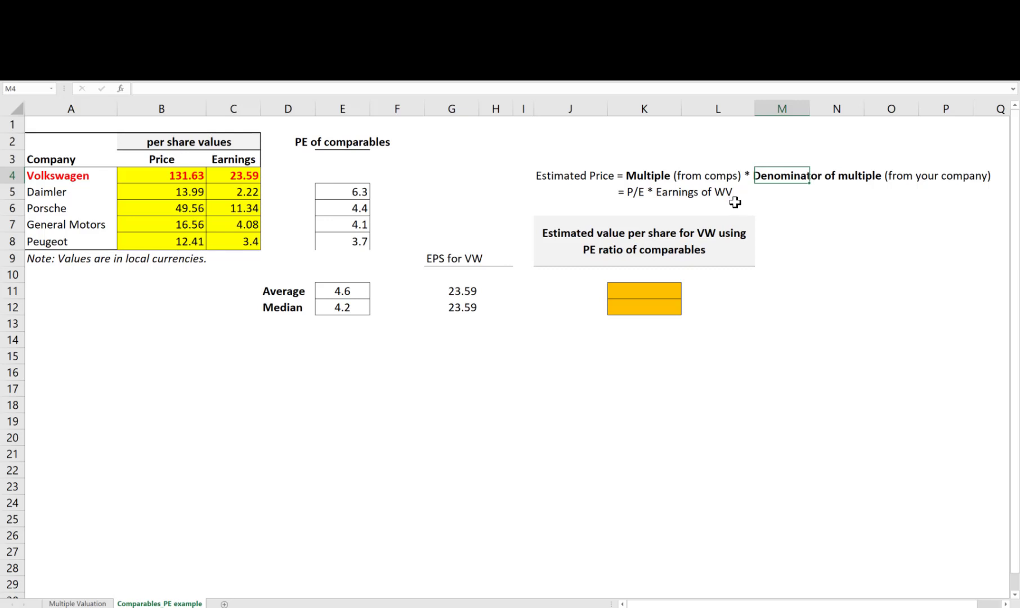
Step: Enter =E11*G11 in K11 and fill to K12, giving estimates of 108.4 and 99.4
{"action": "left_click", "coordinate": [643, 291]}
{"action": "type", "text": "="}
{"action": "key", "text": "Left"}
{"action": "key", "text": "Left"}
{"action": "key", "text": "Left"}
{"action": "key", "text": "Left"}
{"action": "key", "text": "Left"}
{"action": "key", "text": "Left"}
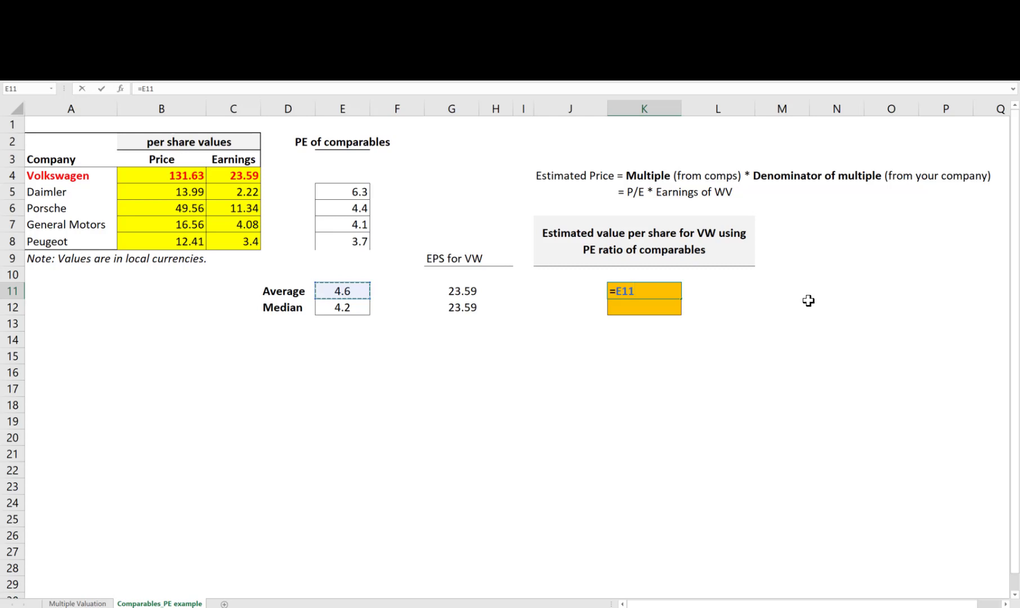
{"action": "type", "text": "*"}
{"action": "key", "text": "Left"}
{"action": "key", "text": "Left"}
{"action": "key", "text": "Left"}
{"action": "key", "text": "Left"}
{"action": "key", "text": "Return"}
{"action": "left_click", "coordinate": [665, 298]}
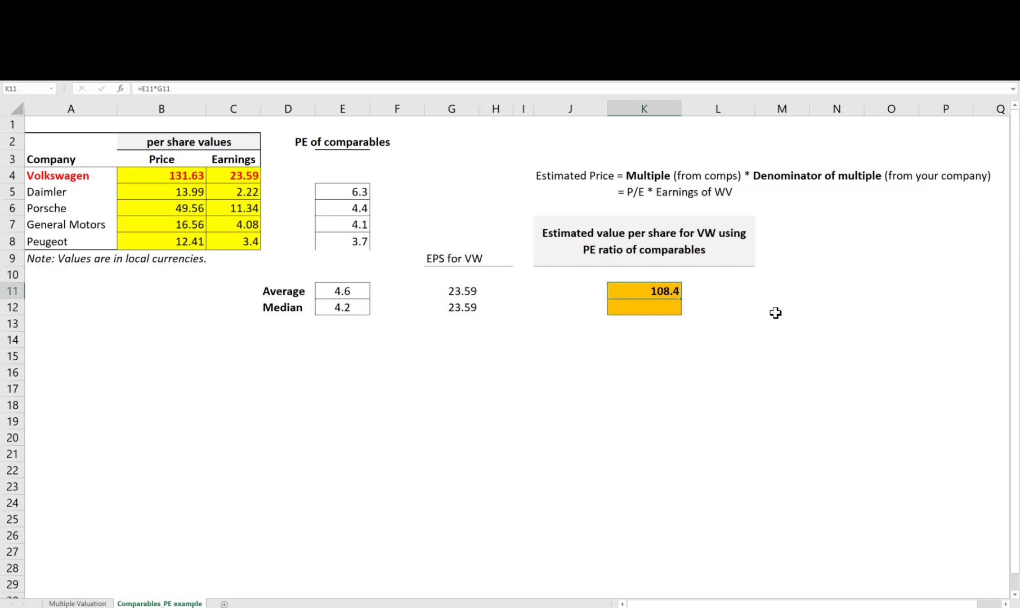
{"action": "key", "text": "shift+Down"}
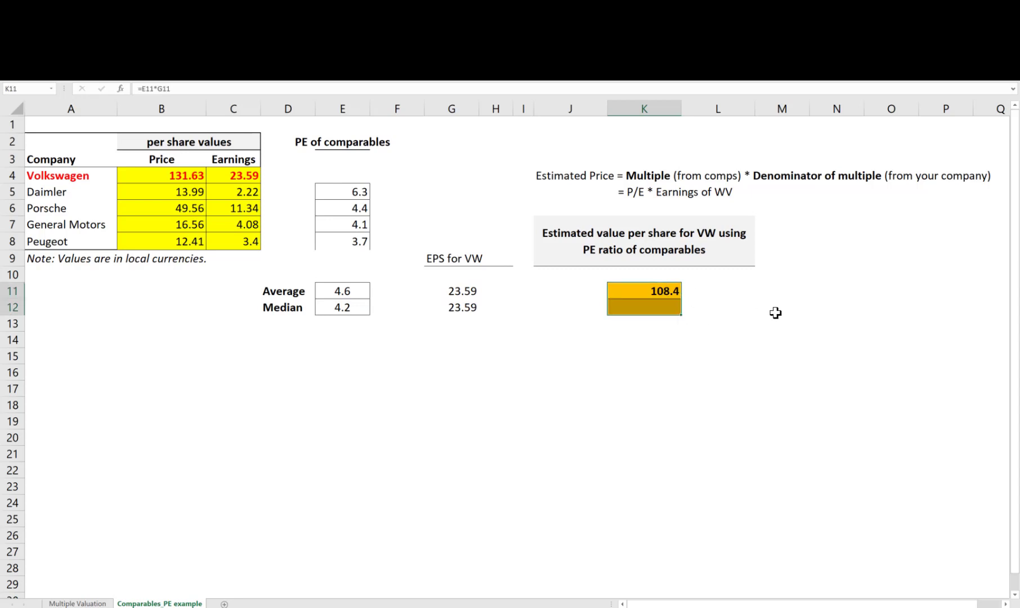
{"action": "key", "text": "ctrl+d"}
Step: Compare both estimated prices with VW's actual share price of 131.63
{"action": "left_click_drag", "start_coordinate": [660, 293], "coordinate": [648, 308]}
{"action": "left_click", "coordinate": [191, 176]}
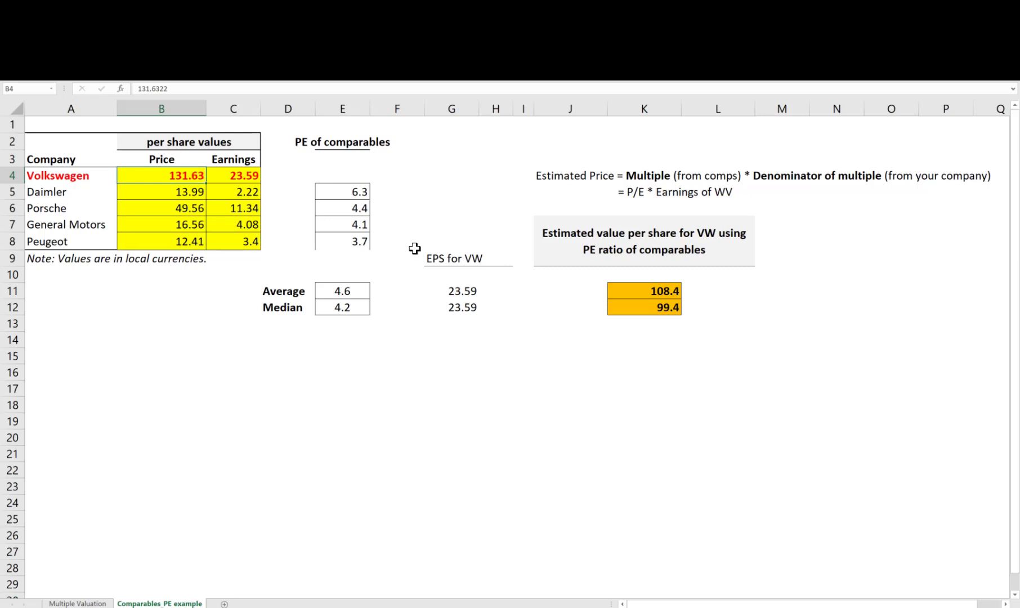
{"action": "left_click_drag", "start_coordinate": [658, 289], "coordinate": [660, 307]}
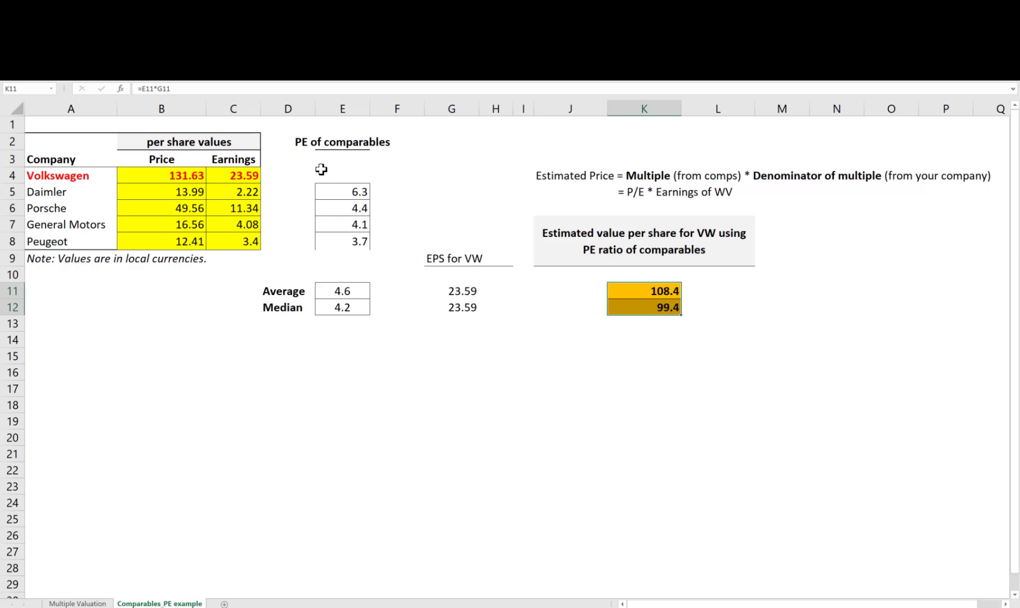
{"action": "left_click_drag", "start_coordinate": [644, 308], "coordinate": [645, 355]}
{"action": "left_click", "coordinate": [645, 355]}
{"action": "left_click", "coordinate": [298, 369]}
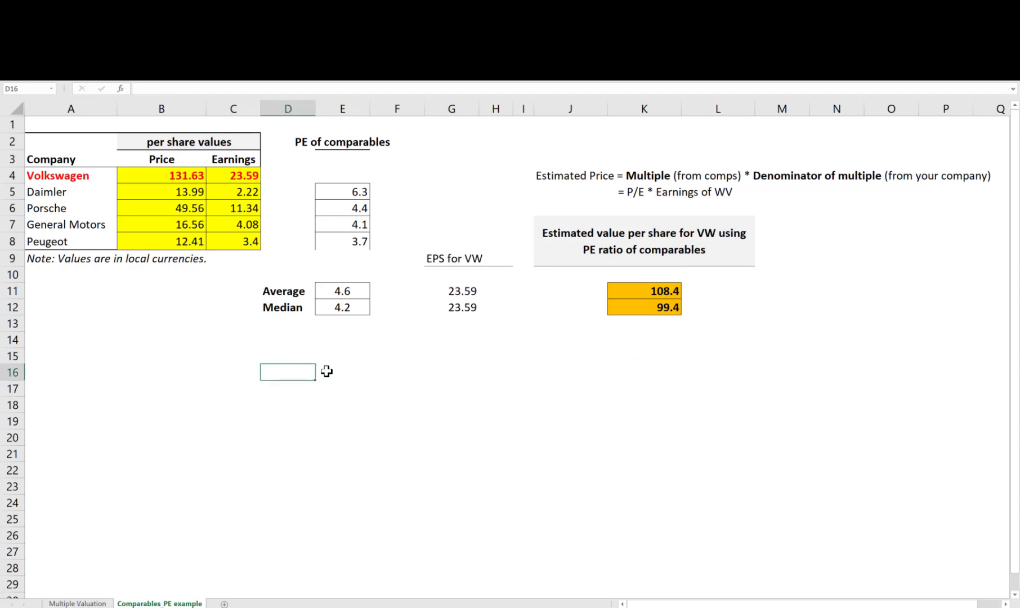
Step: Enter =B4/C4 in E4, giving Volkswagen's P/E of 5.6
{"action": "left_click", "coordinate": [336, 174]}
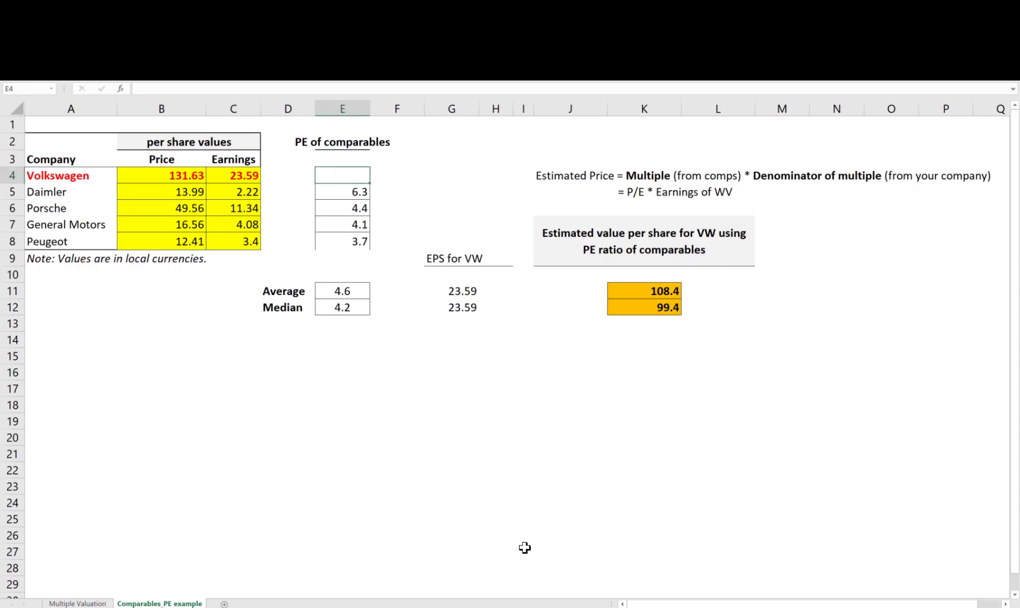
{"action": "type", "text": "="}
{"action": "key", "text": "Left"}
{"action": "key", "text": "Left"}
{"action": "key", "text": "Left"}
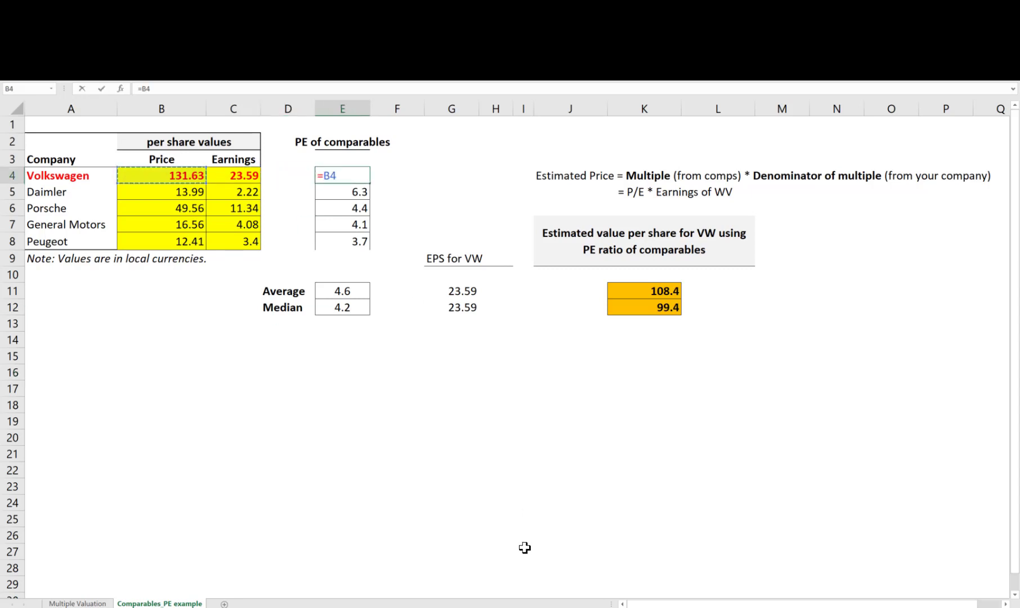
{"action": "type", "text": "/"}
{"action": "key", "text": "Left"}
{"action": "key", "text": "Left"}
{"action": "key", "text": "Return"}
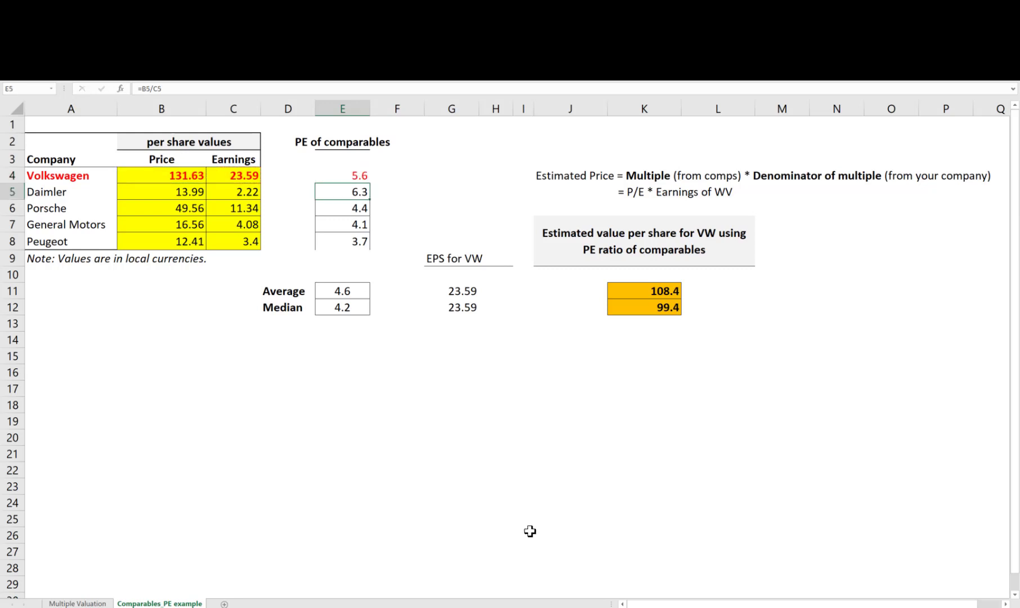
{"action": "left_click", "coordinate": [360, 175]}
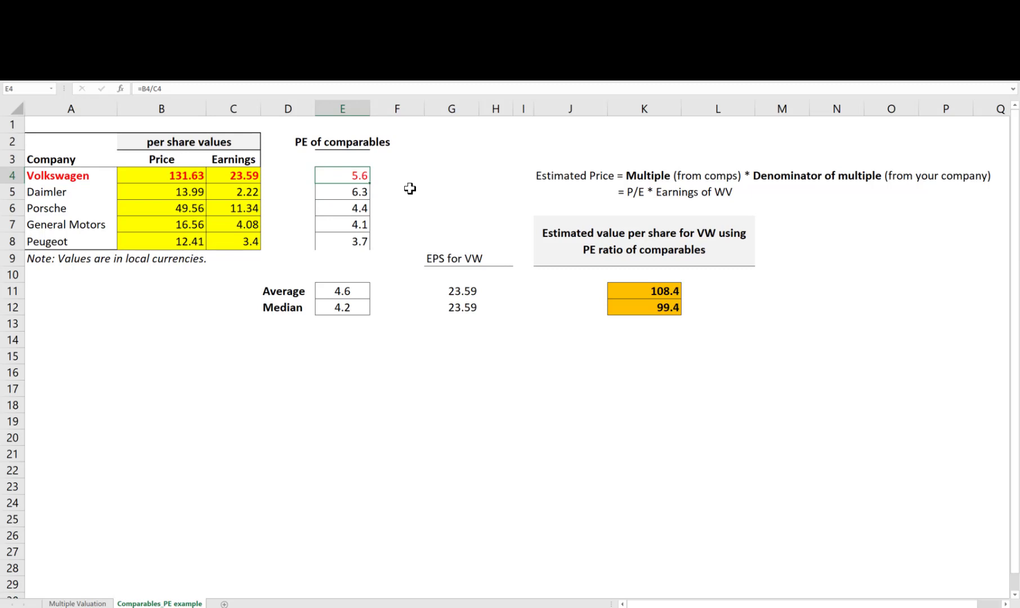
{"action": "left_click", "coordinate": [345, 292]}
{"action": "left_click_drag", "start_coordinate": [266, 292], "coordinate": [323, 290]}
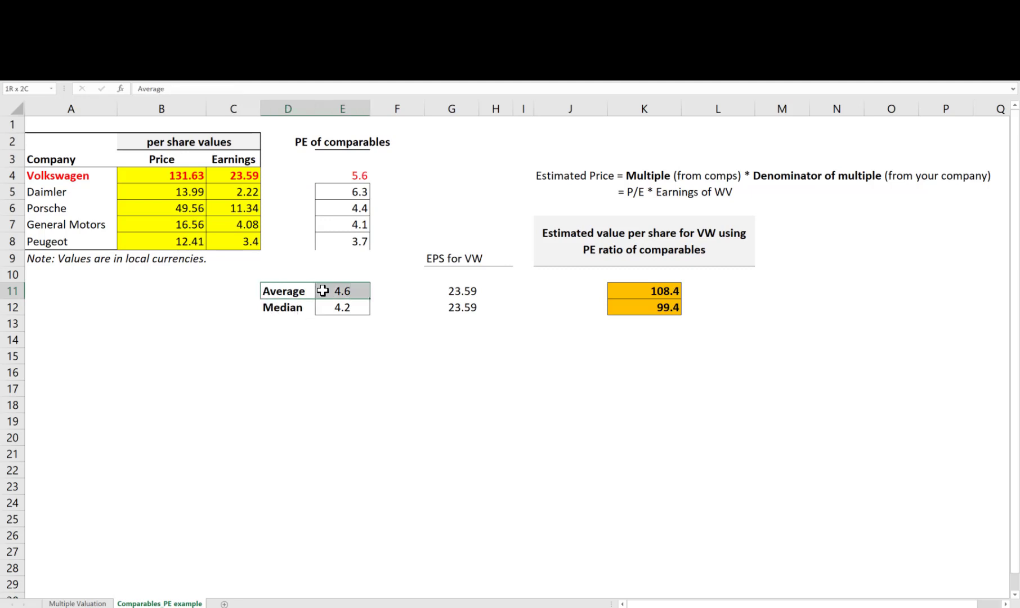
{"action": "left_click", "coordinate": [335, 339]}
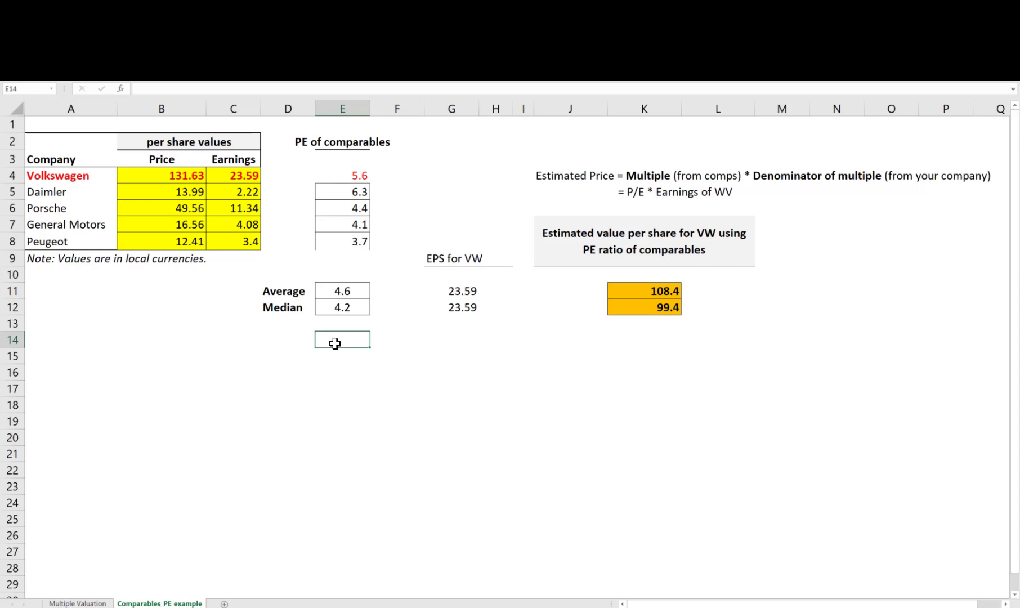
{"action": "left_click_drag", "start_coordinate": [50, 176], "coordinate": [49, 240]}
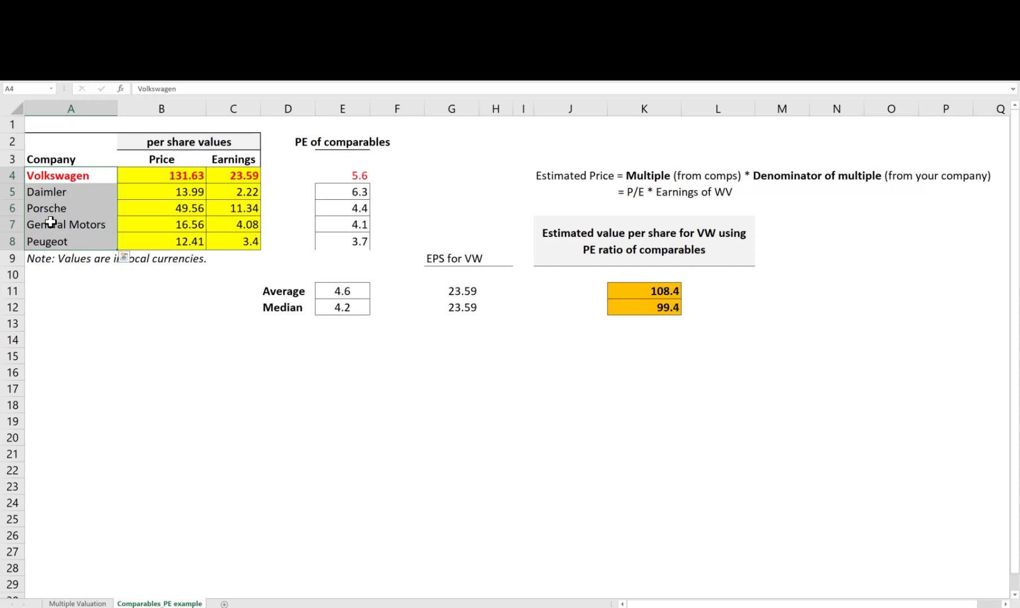
{"action": "left_click", "coordinate": [36, 177]}
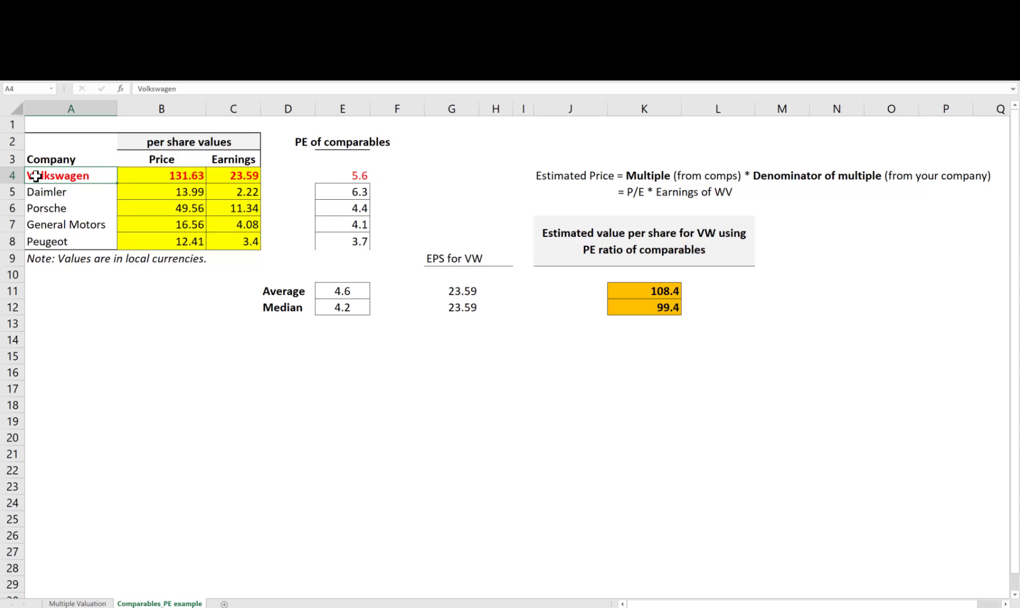
{"action": "left_click_drag", "start_coordinate": [35, 177], "coordinate": [38, 237]}
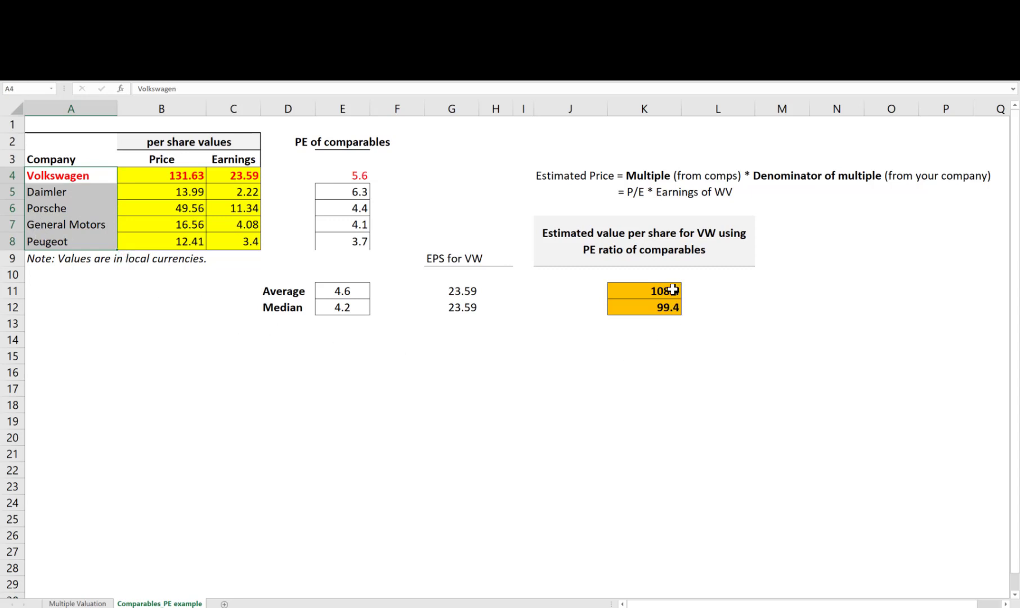
{"action": "left_click_drag", "start_coordinate": [674, 290], "coordinate": [672, 306]}
{"action": "left_click", "coordinate": [156, 179]}
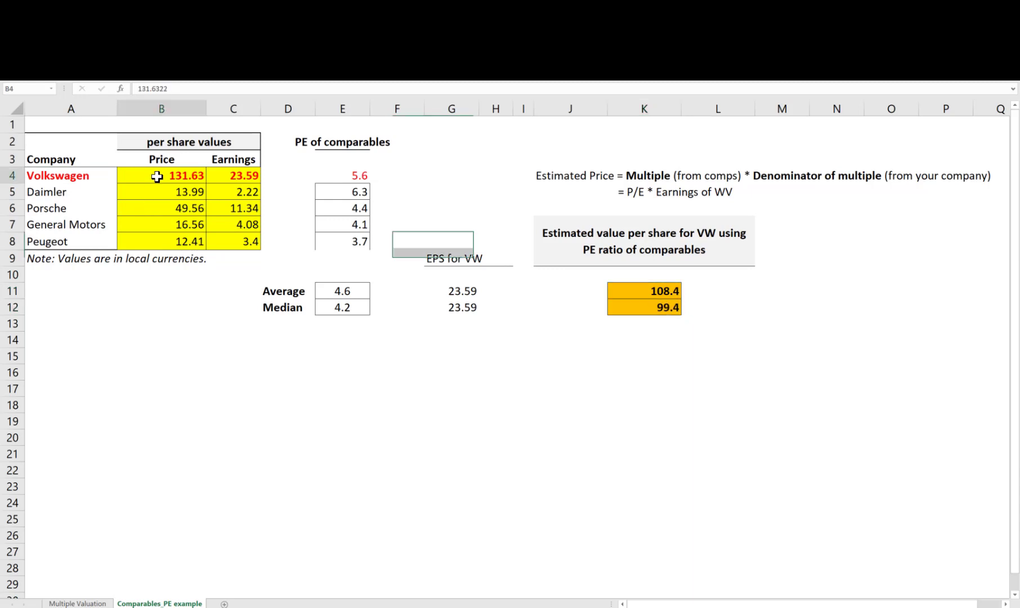
{"action": "left_click", "coordinate": [653, 288]}
{"action": "left_click_drag", "start_coordinate": [653, 288], "coordinate": [630, 306]}
{"action": "left_click", "coordinate": [179, 175]}
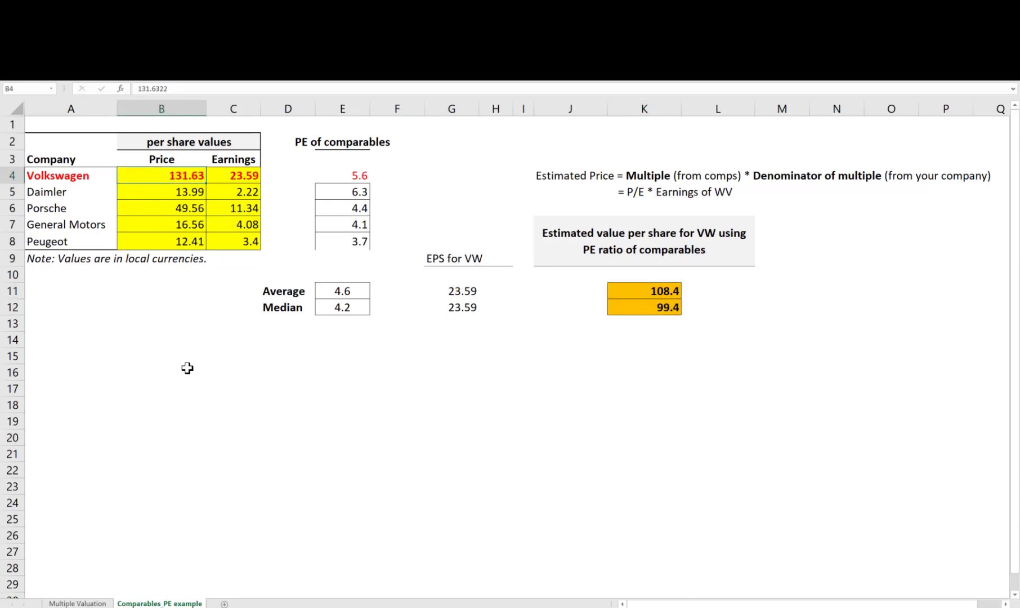